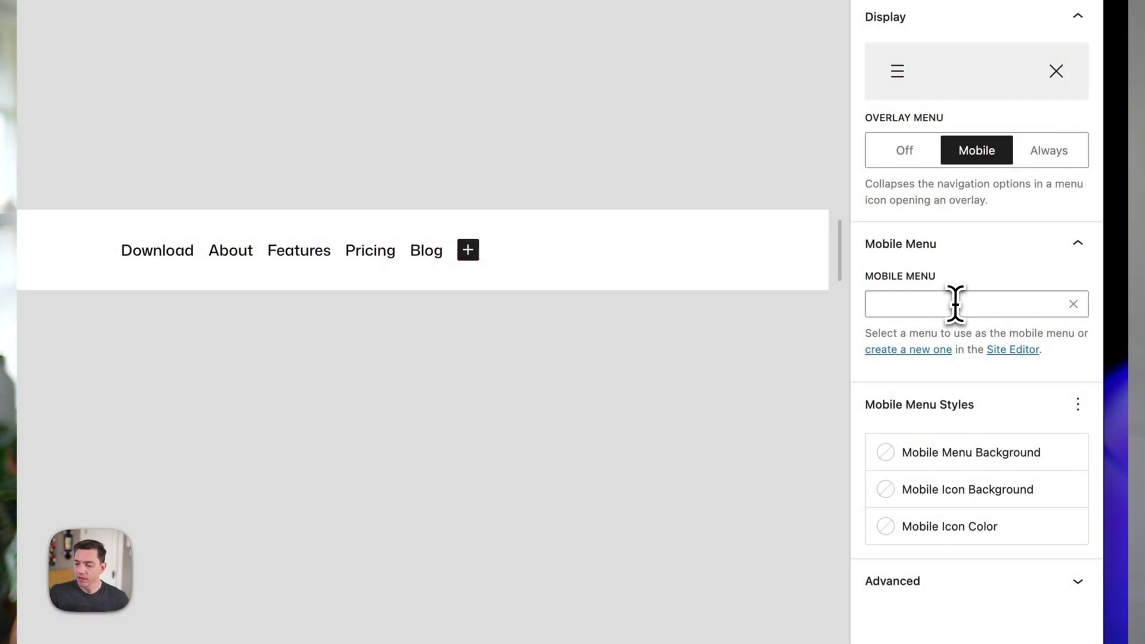
- Choose Mobile Menu as the mobile menu and preview it
click(941, 305)
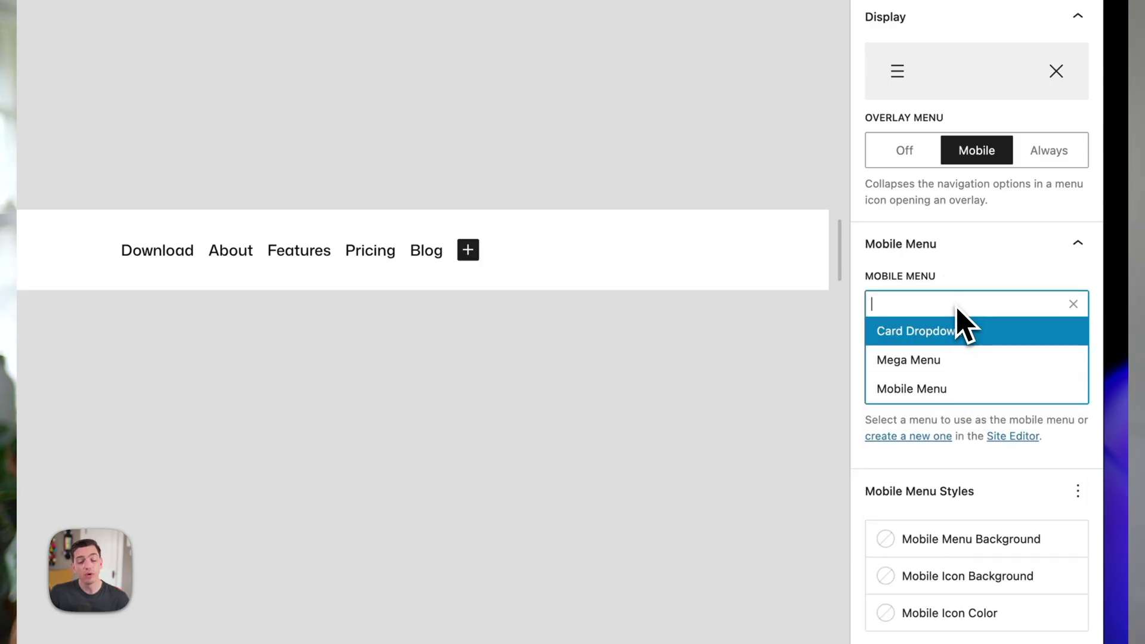
click(940, 391)
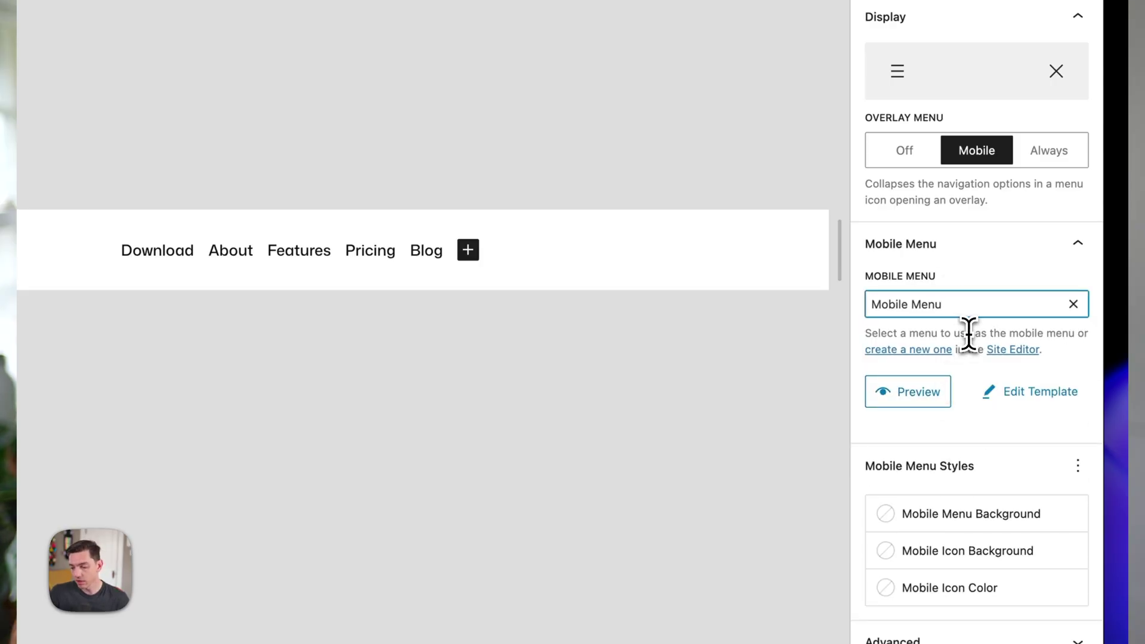
click(902, 390)
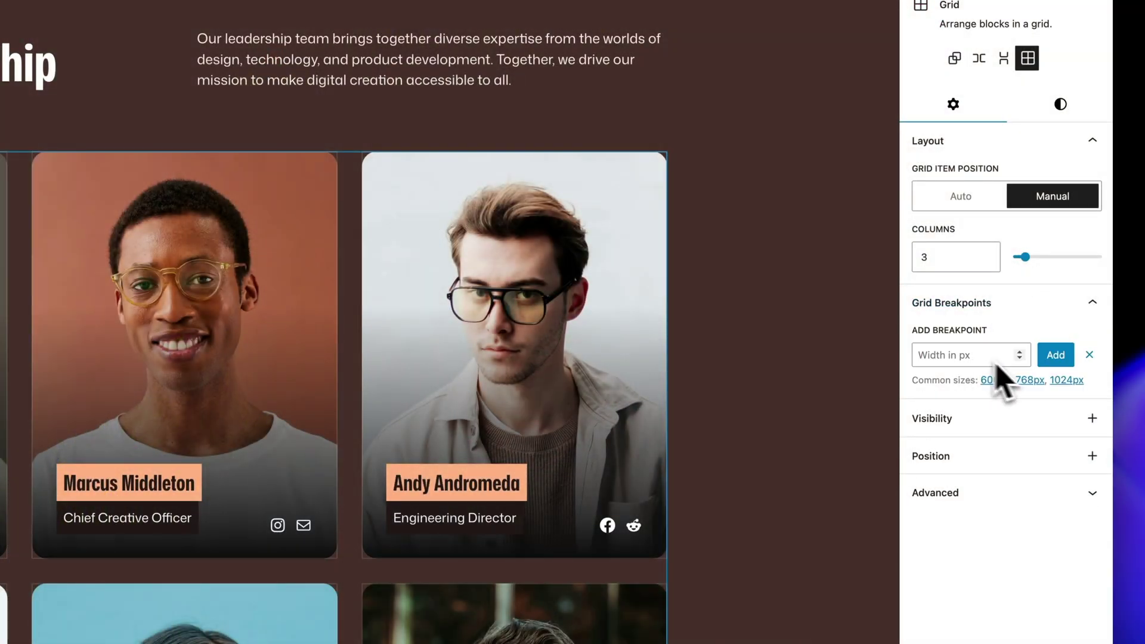
- Add a 1024px grid breakpoint and set the animation type to Fade In Up
click(1063, 380)
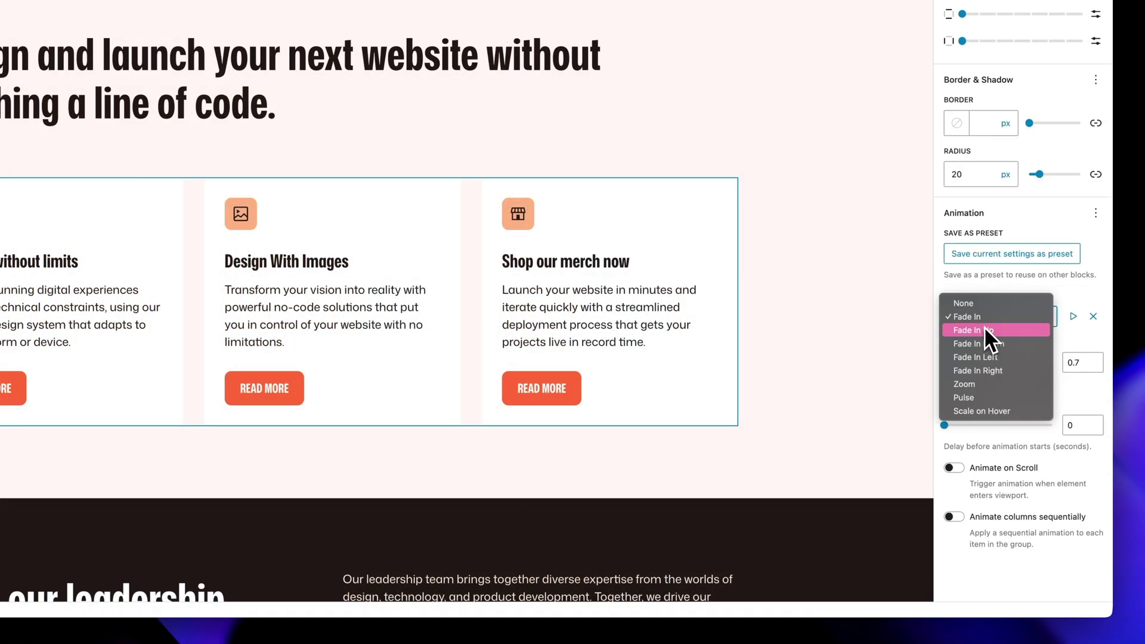
click(984, 327)
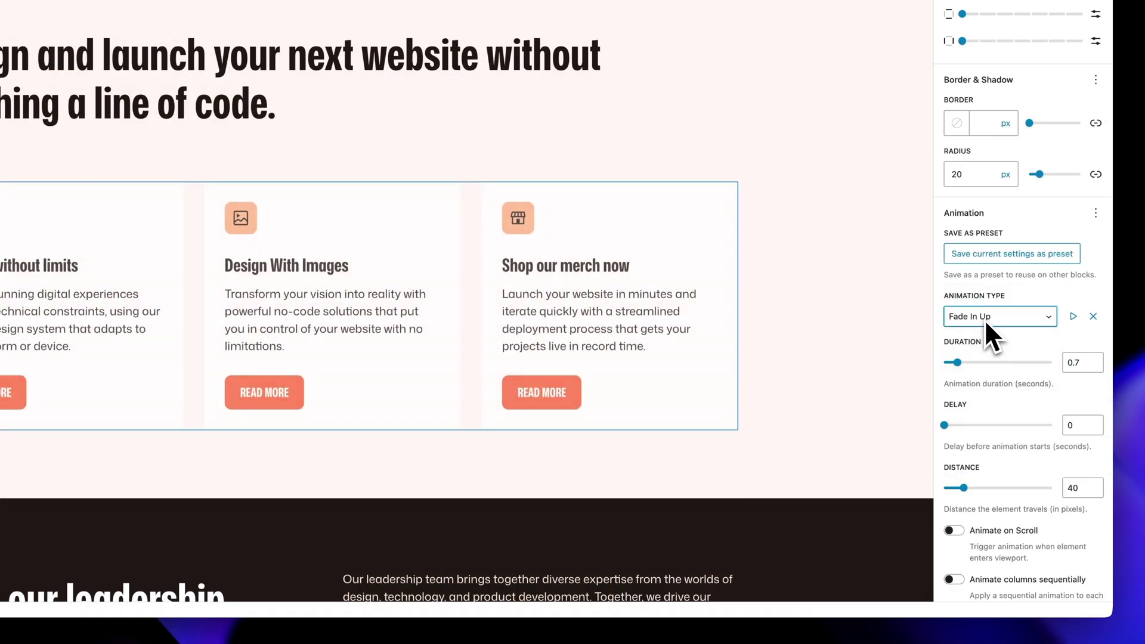
click(986, 322)
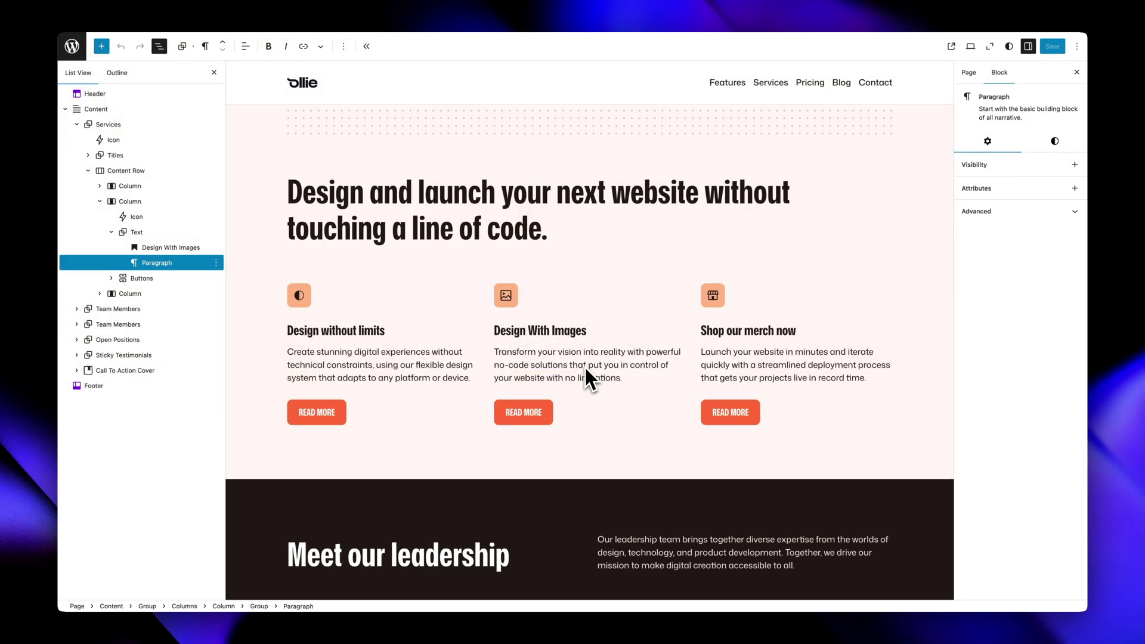
- Put the Build with no-code card column first on mobile, then select the Publish faster than ever column
key(super+shift+Up)
key(super+shift+Up)
key(super+shift+Up)
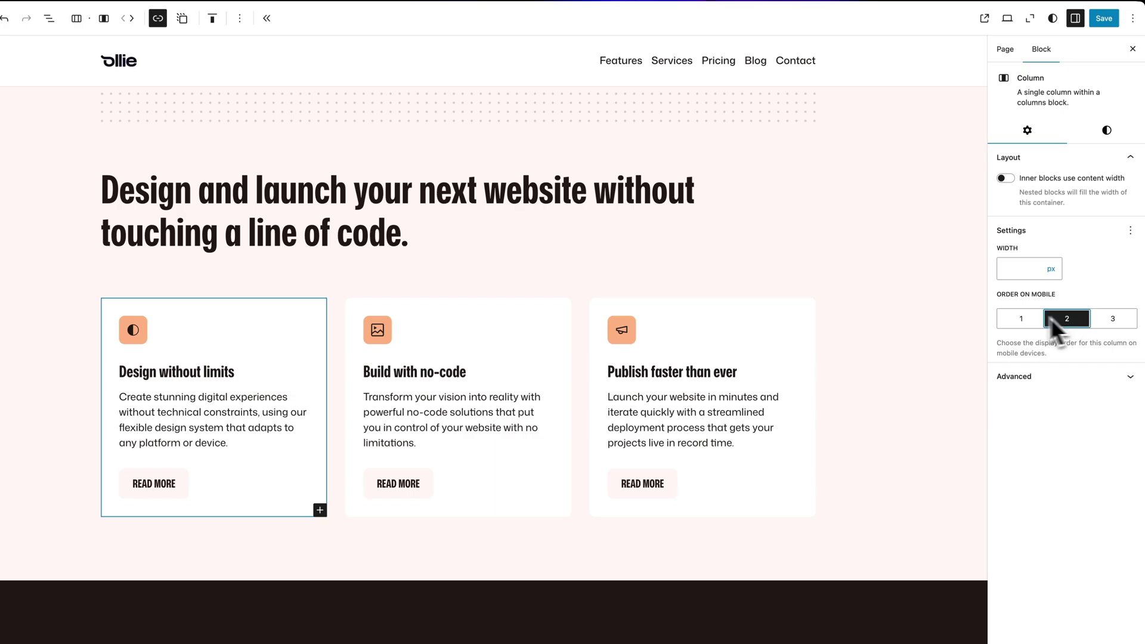
click(555, 306)
click(1021, 320)
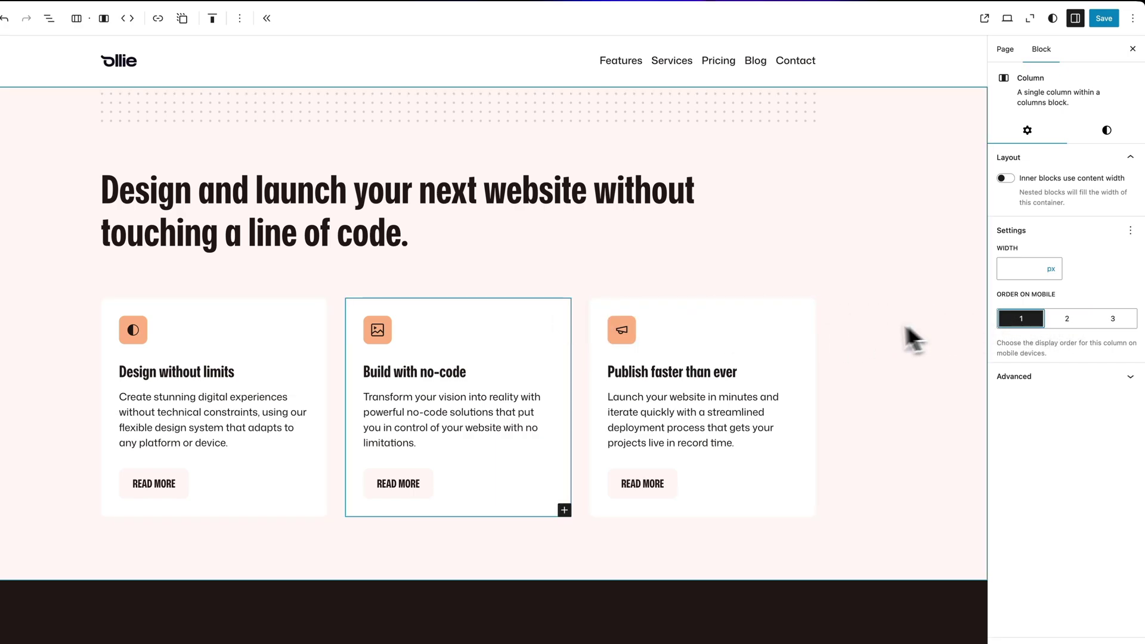
click(807, 330)
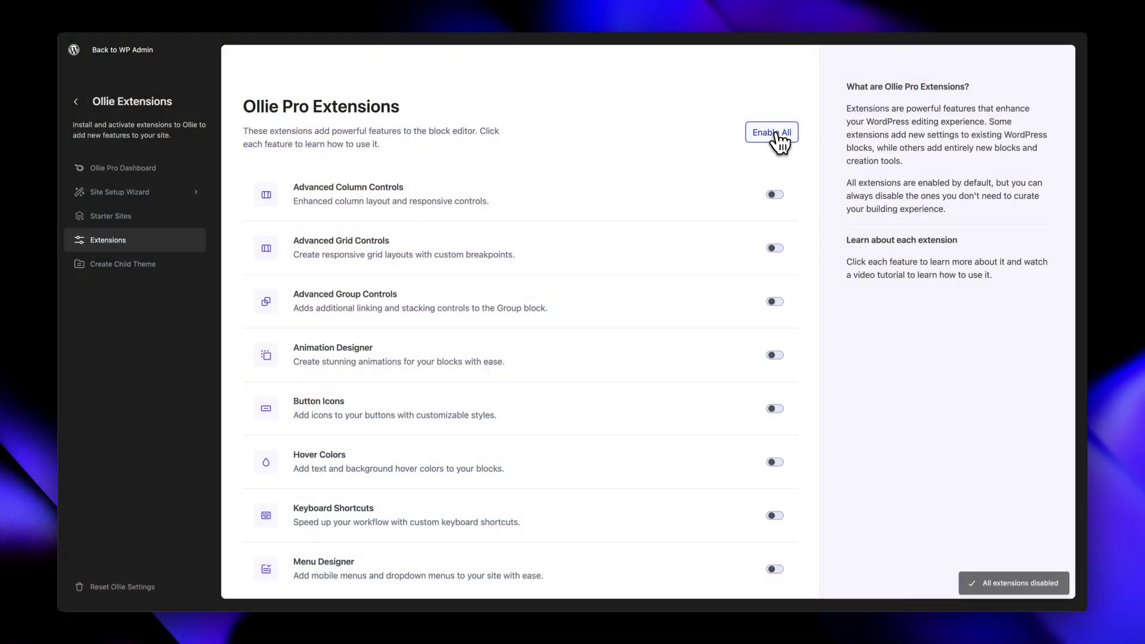
- Turn off Advanced Group Controls and play the Animation Designer video tutorial
click(626, 210)
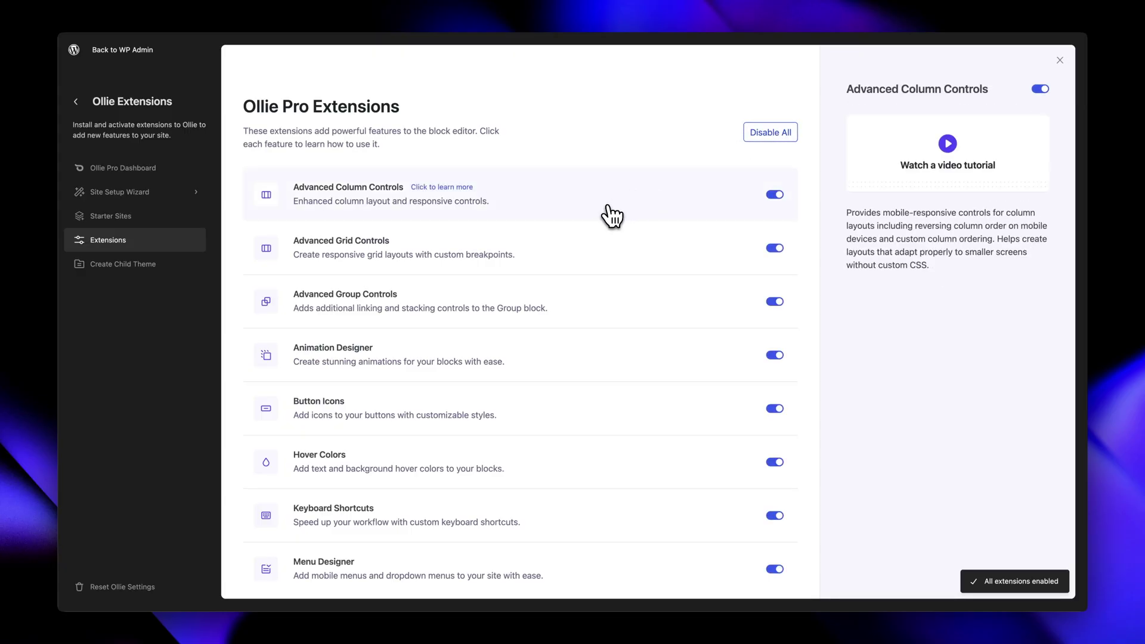
click(608, 253)
click(631, 302)
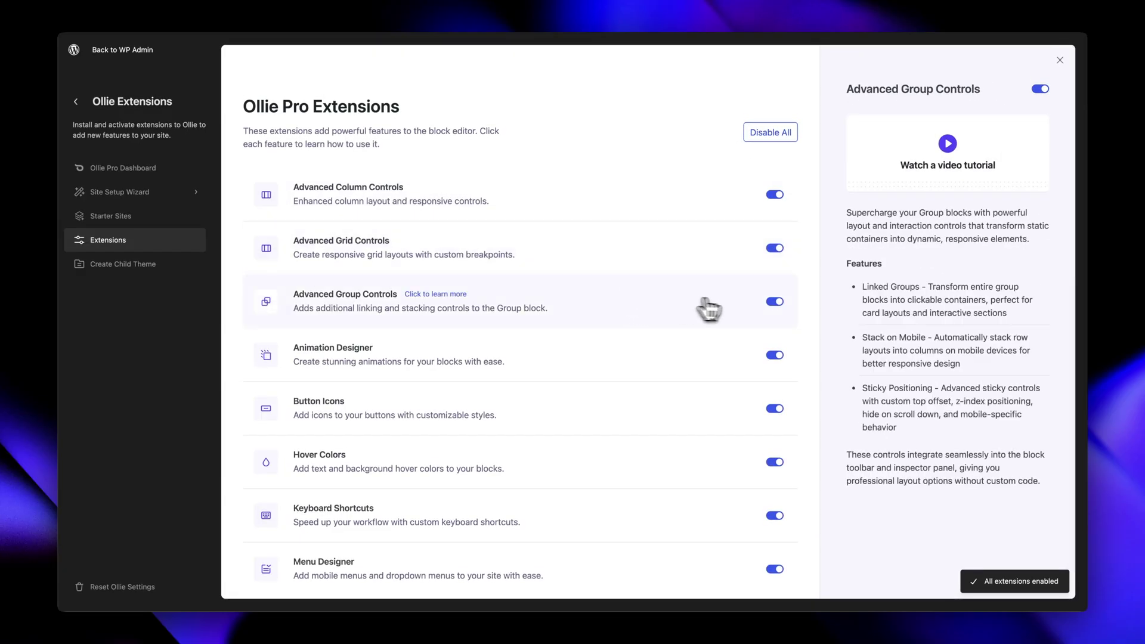
click(774, 302)
click(656, 371)
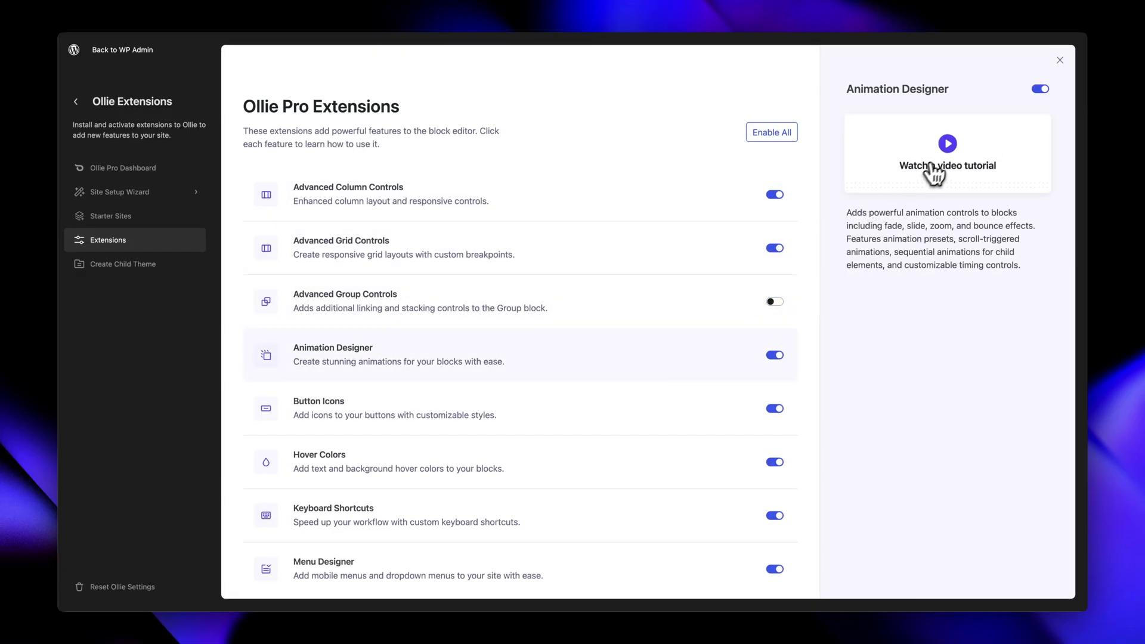
click(946, 161)
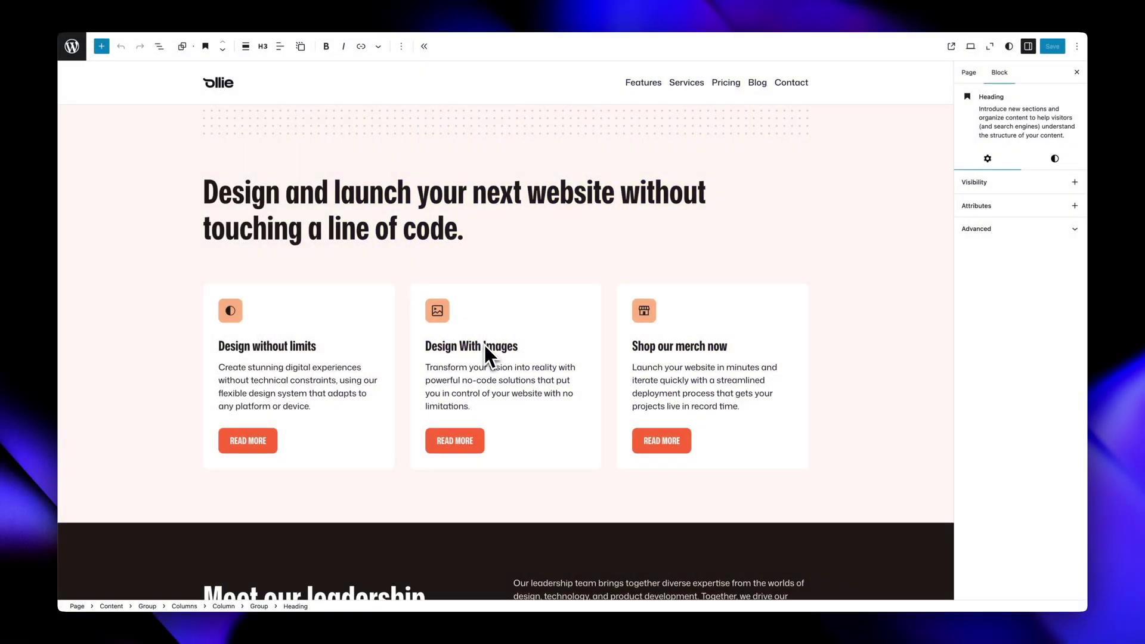
- Select the three-card content row and add a Fade In animation to it
click(484, 345)
click(484, 346)
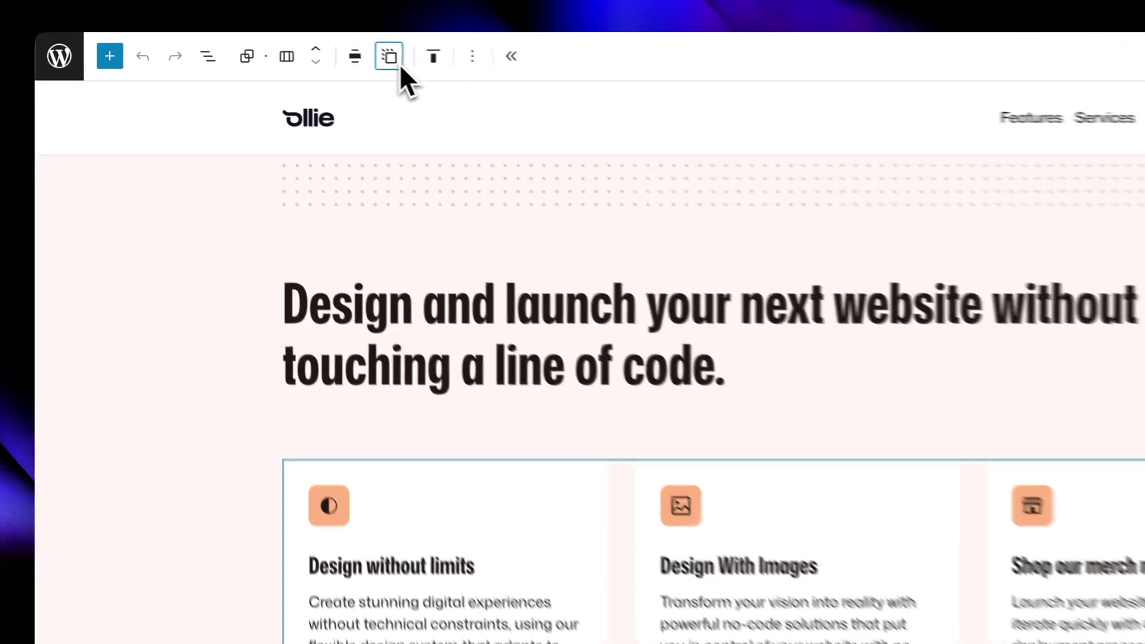
click(397, 63)
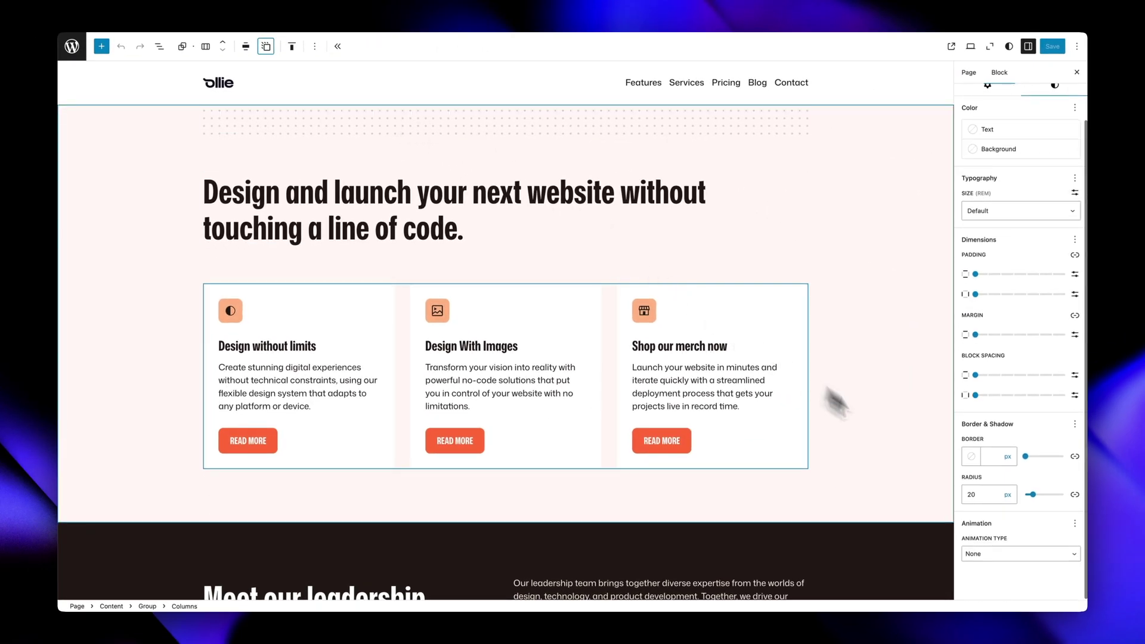
click(999, 554)
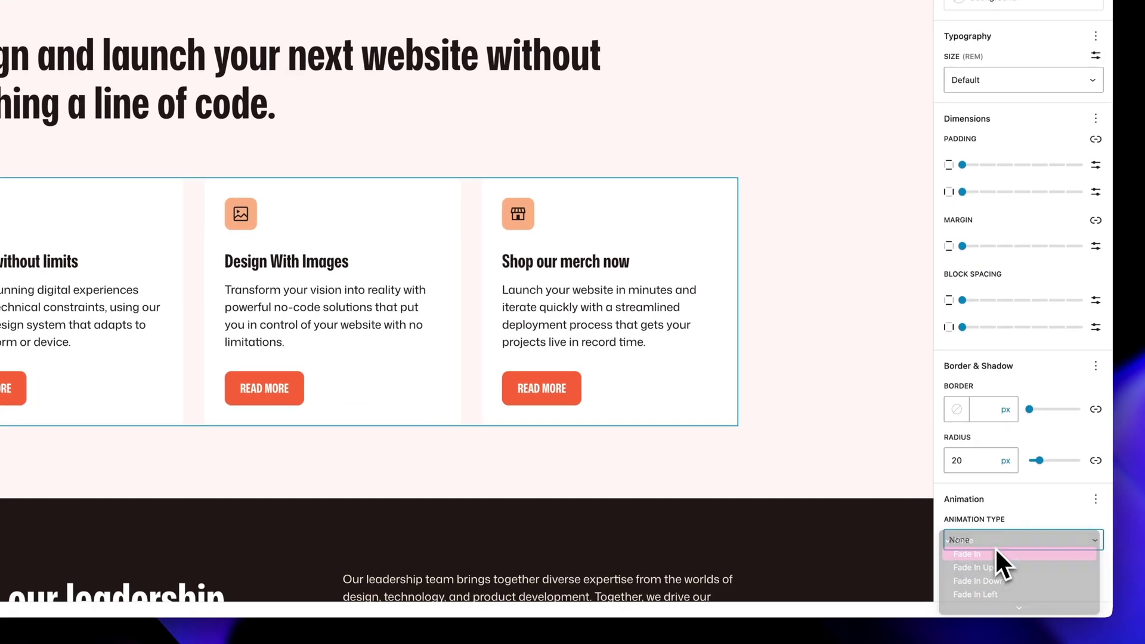
click(995, 549)
scroll(1019, 530, down, 5)
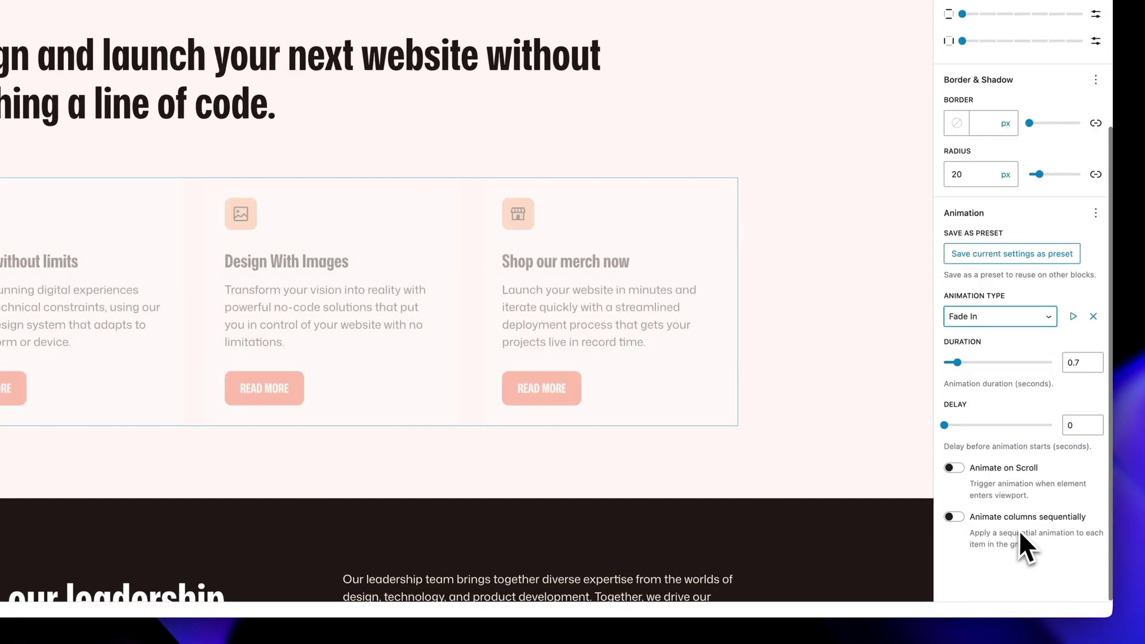
- Change the animation type through Fade In Up and Fade In Down to Fade In Left
click(986, 318)
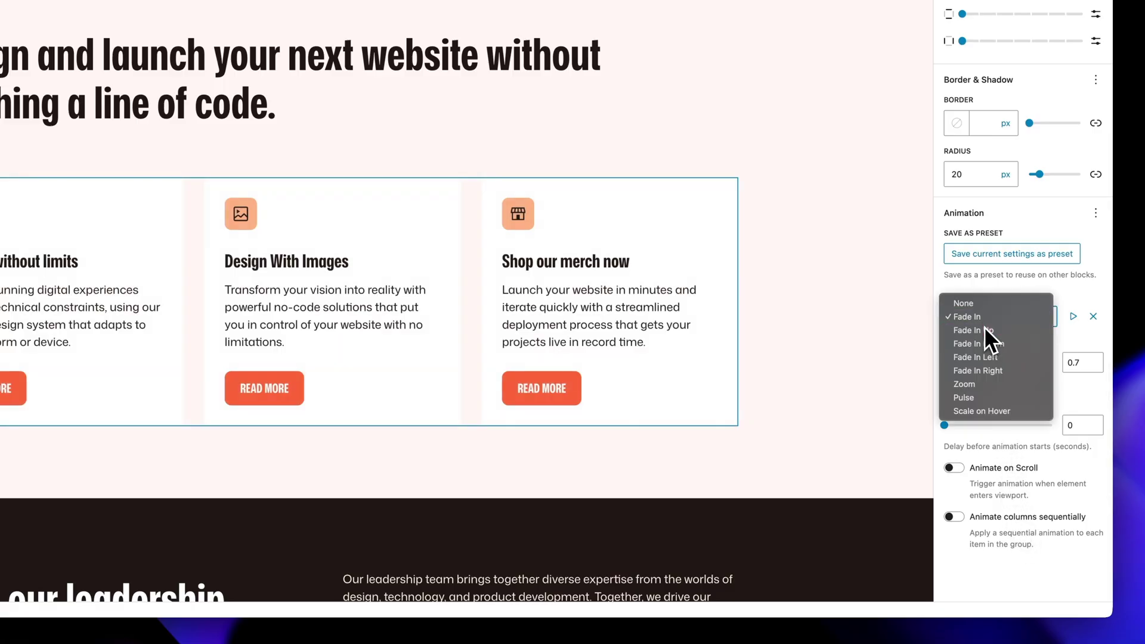
click(985, 329)
click(985, 318)
click(986, 329)
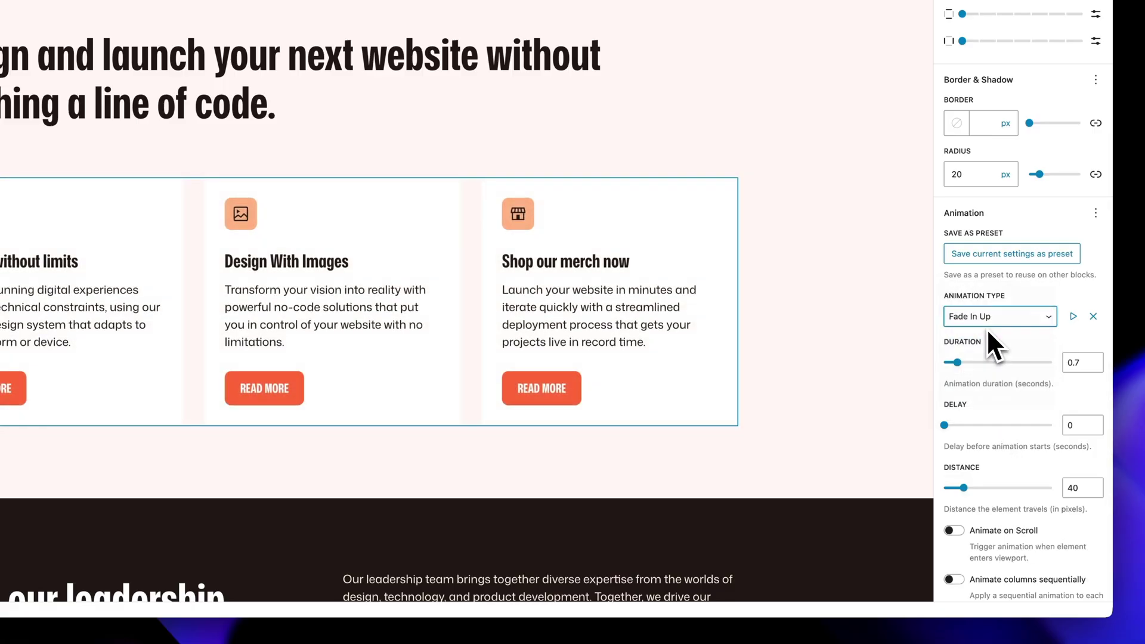
click(985, 320)
click(987, 333)
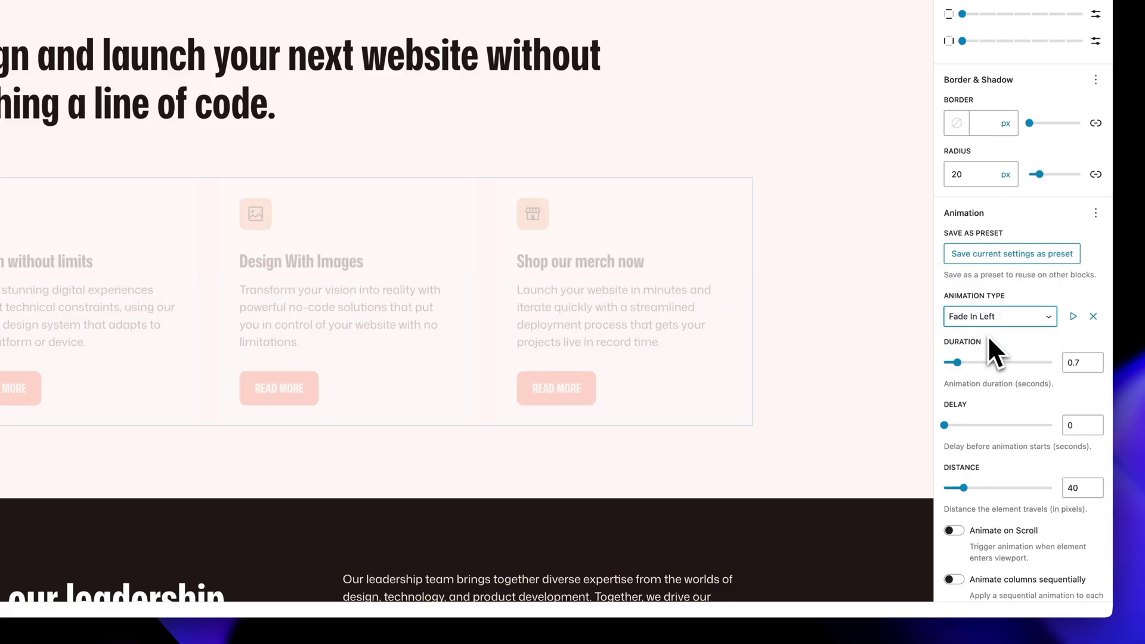
- Set the animation duration to 0.5 seconds and the distance to 50 px
drag(960, 363, 957, 367)
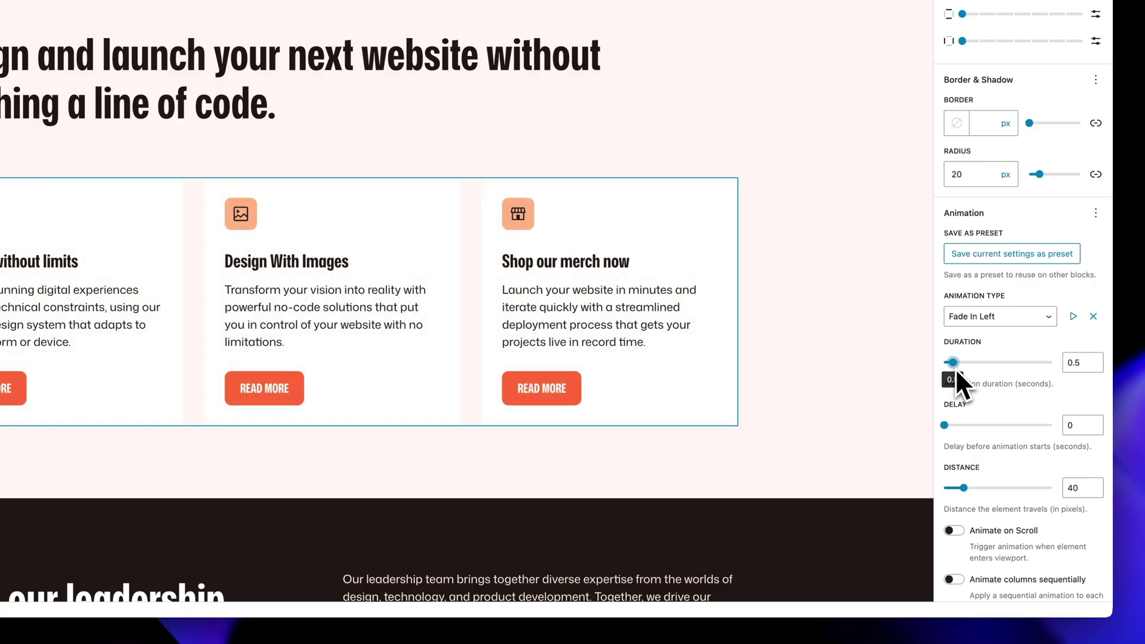
drag(963, 487, 971, 484)
scroll(977, 463, down, 2)
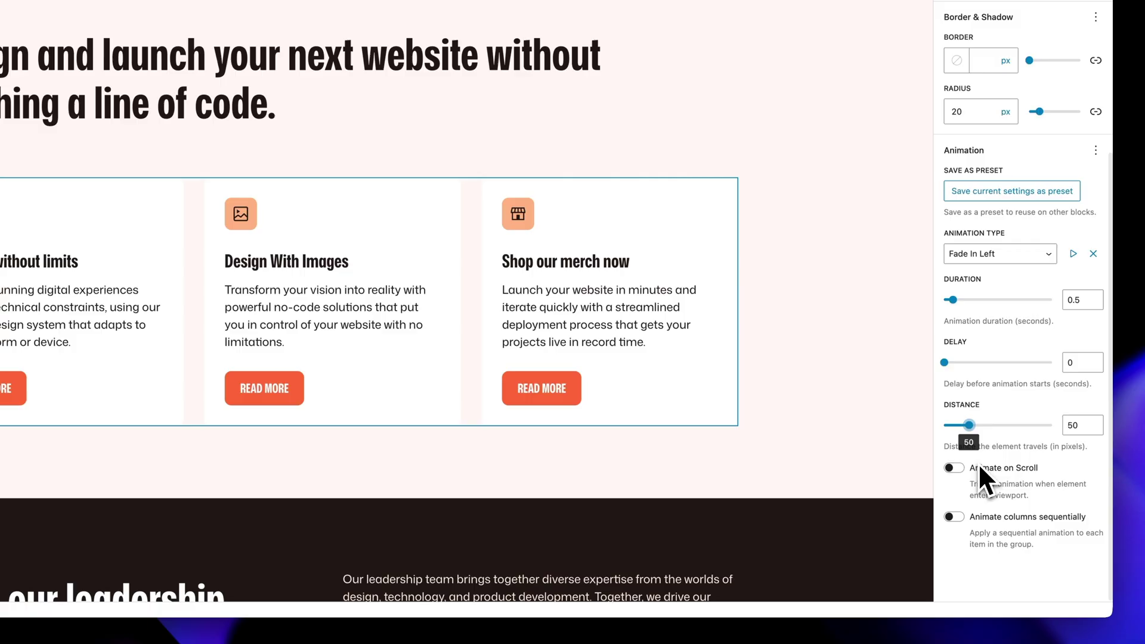
scroll(978, 463, up, 3)
- Save the current animation settings as a preset named 'Group Fade Left'
click(992, 285)
click(988, 285)
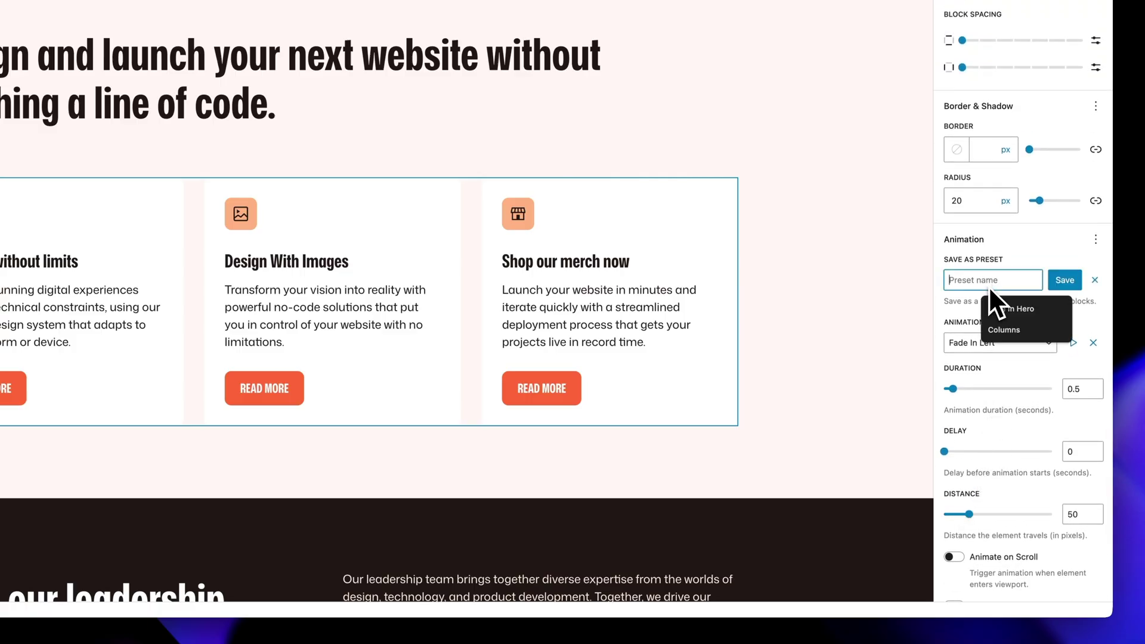
text(Group Fade L)
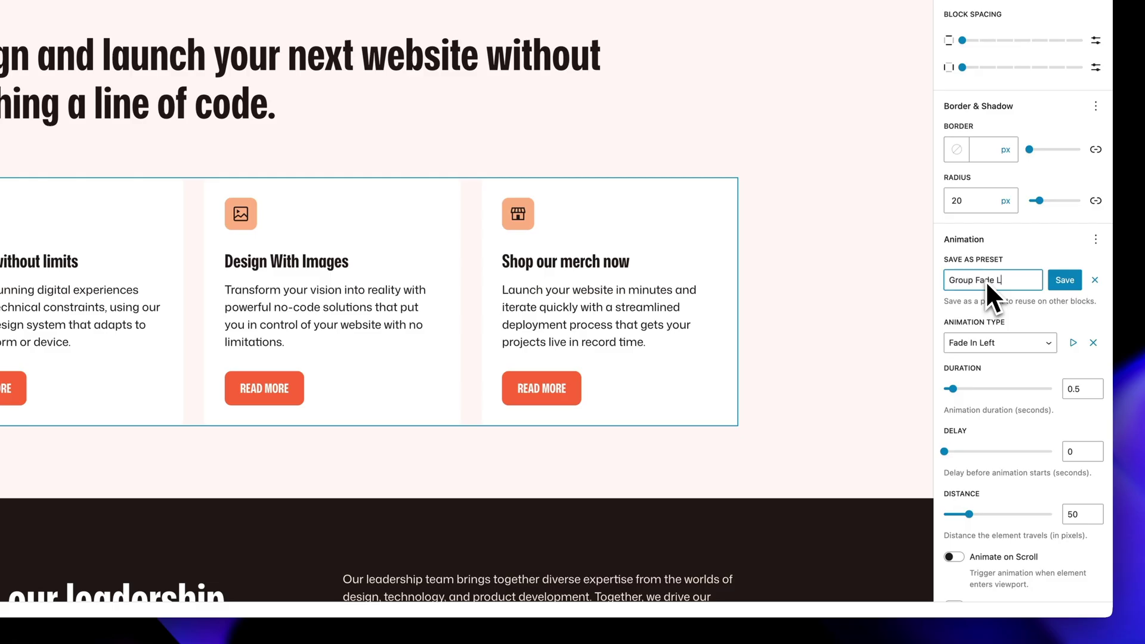
text(eft)
click(1056, 280)
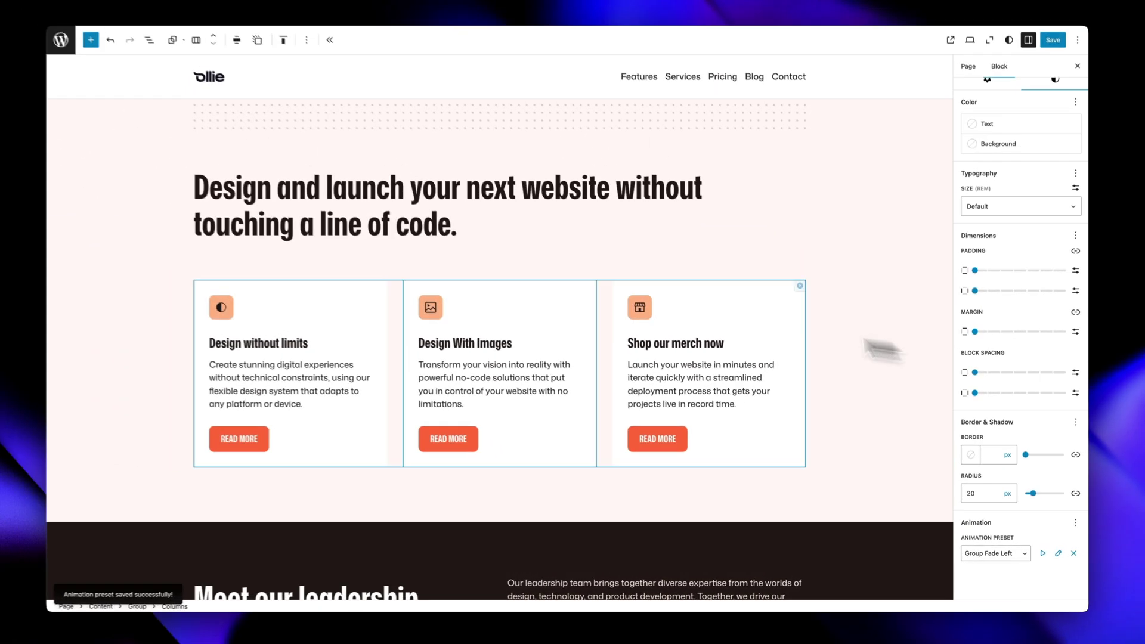
- Apply the Group Fade Left preset to the page heading and save the page
click(424, 234)
click(301, 45)
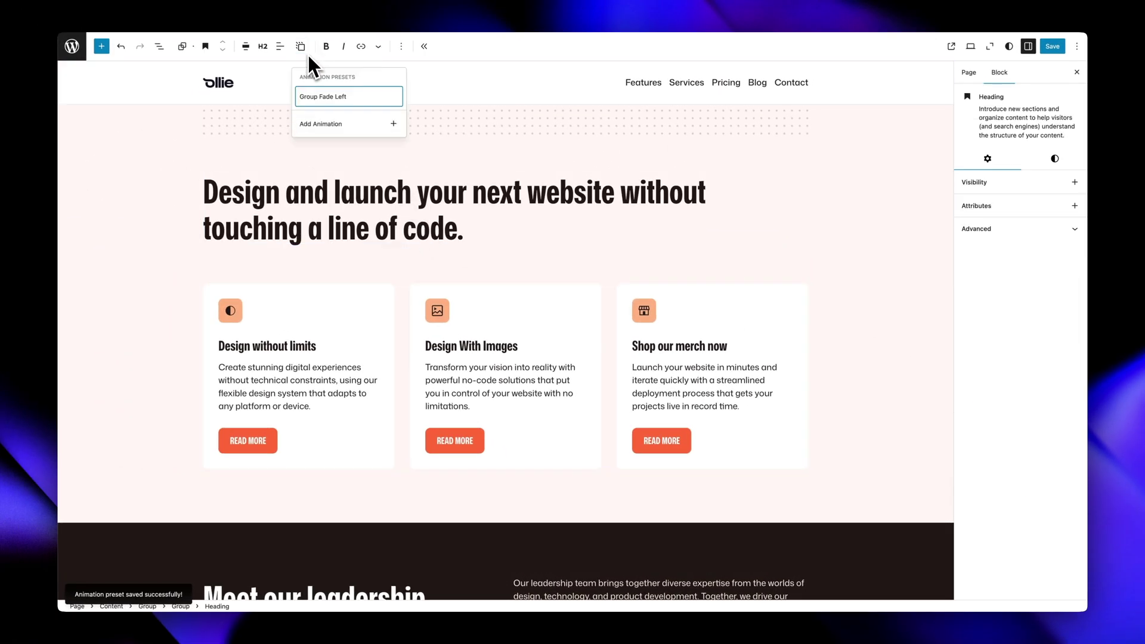
click(330, 97)
click(1042, 51)
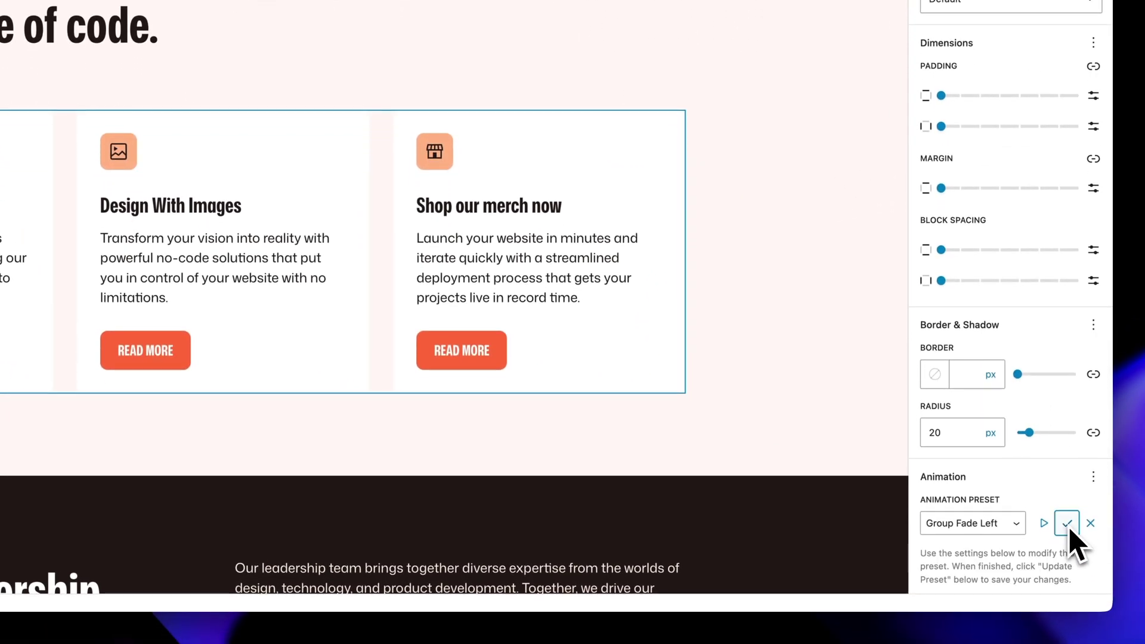
scroll(1014, 529, down, 8)
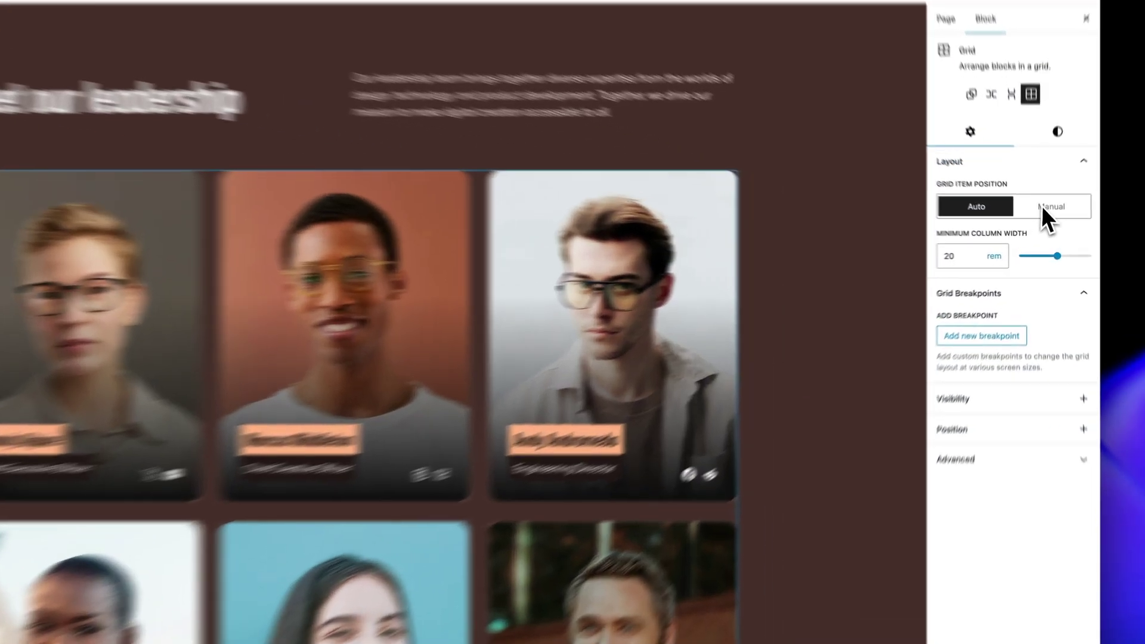
- Give the grid 3 manual columns, 2 columns at a 1024px breakpoint and 1 column at 600px
click(1044, 216)
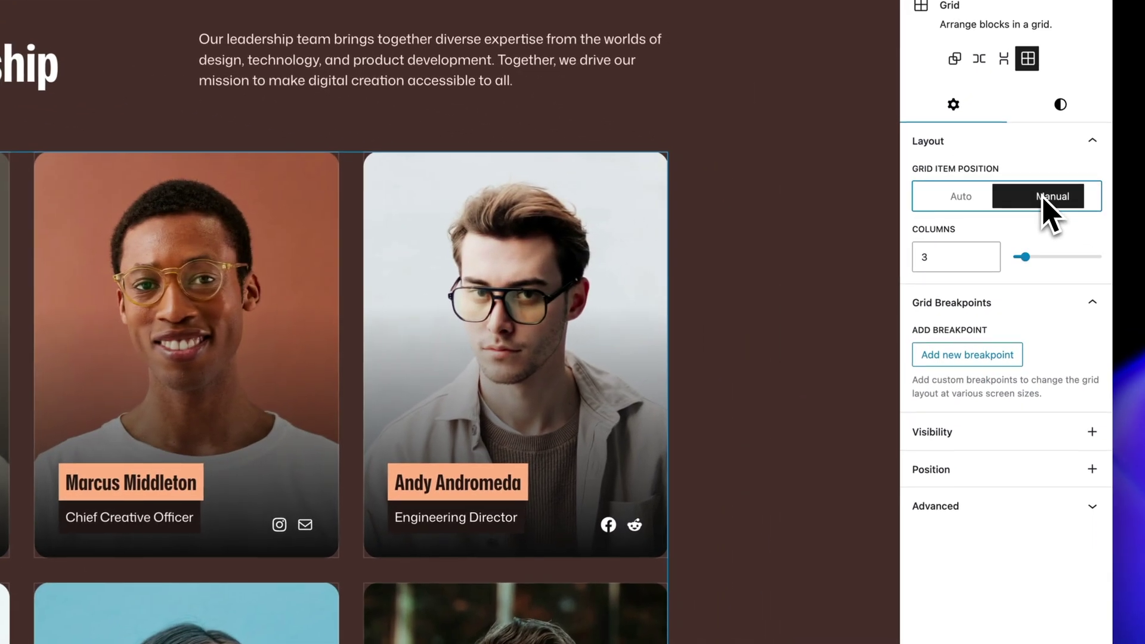
click(1024, 256)
click(970, 355)
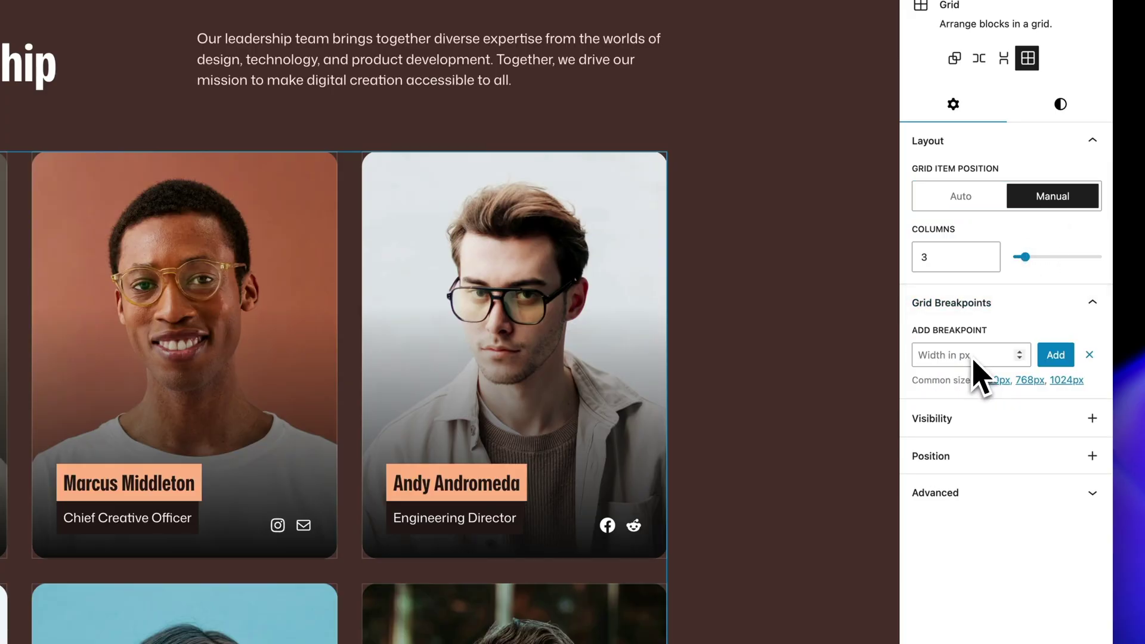
click(1059, 360)
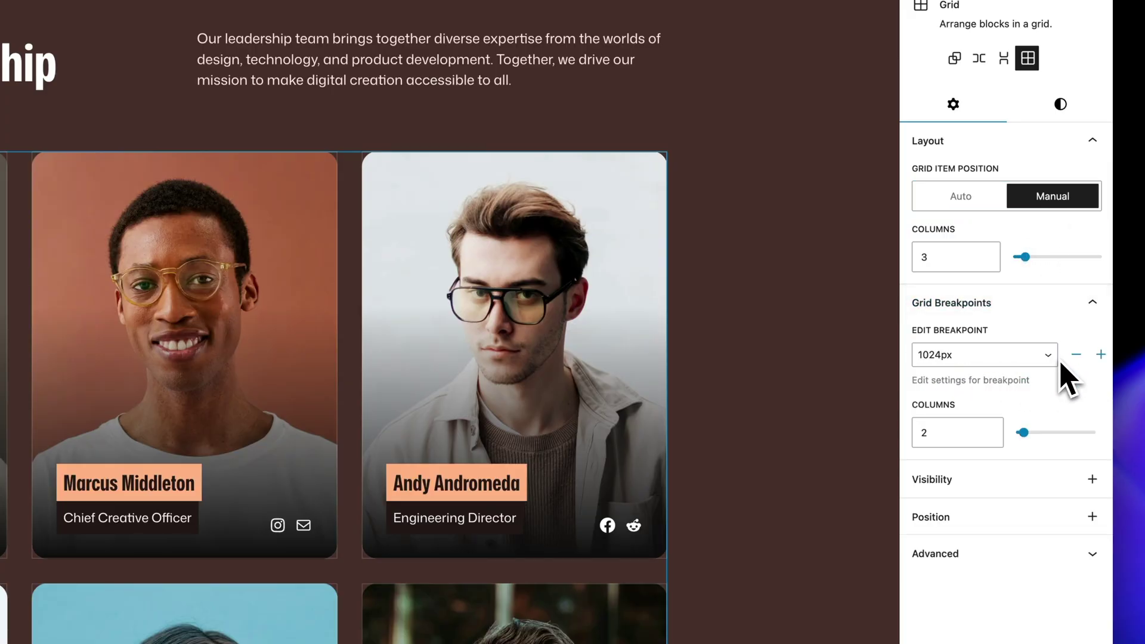
click(1023, 432)
click(1100, 356)
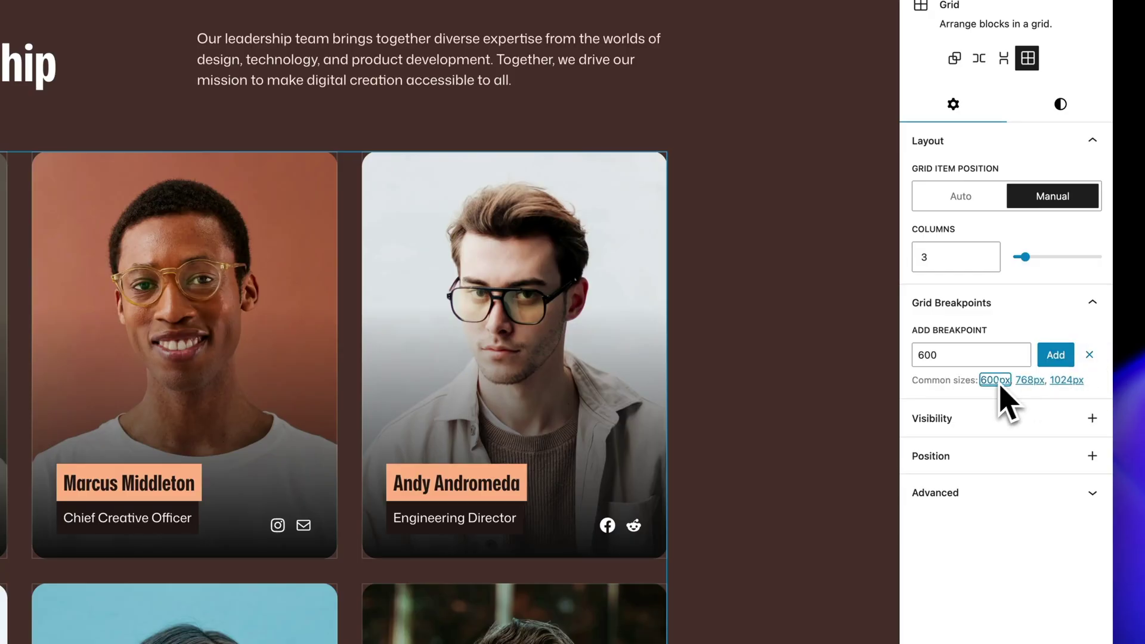
click(1053, 358)
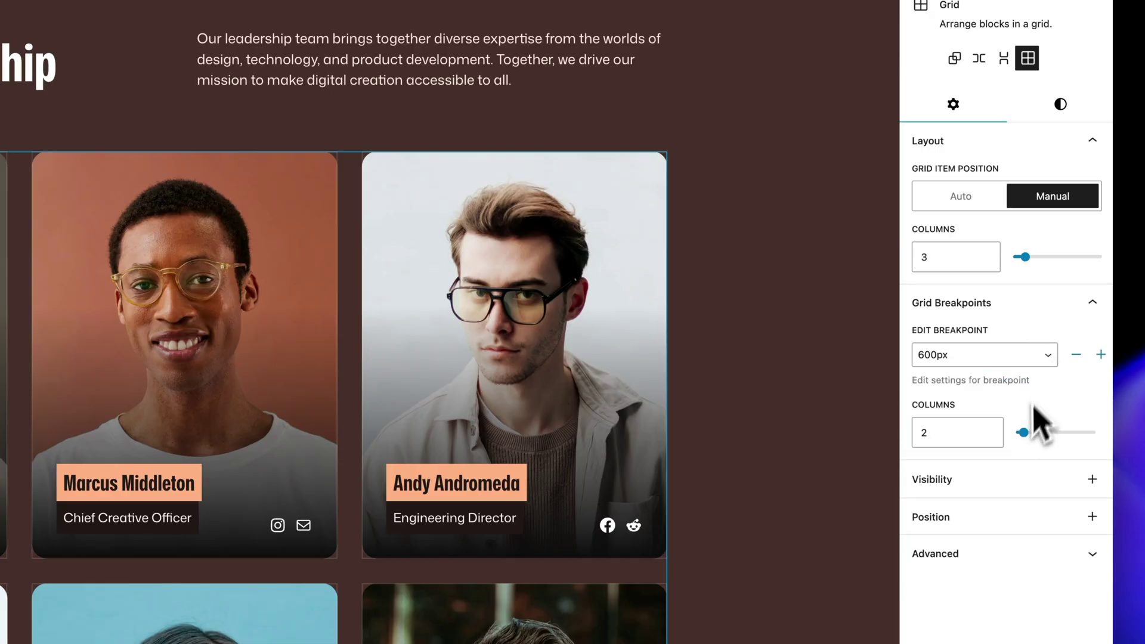
drag(1022, 431, 1016, 433)
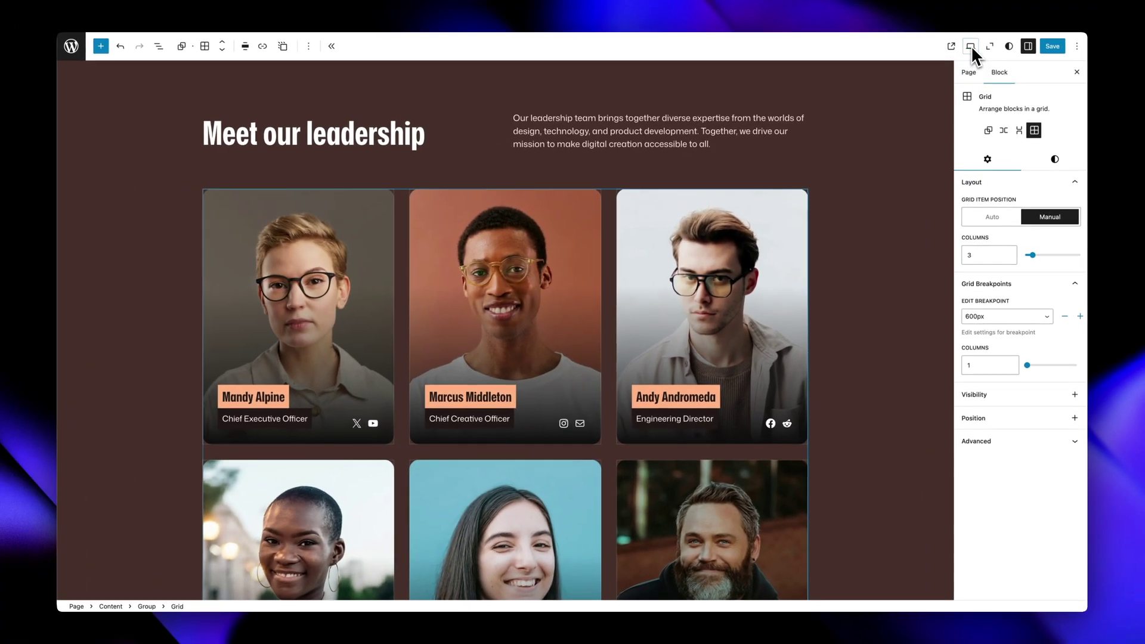
- Check the grid in the tablet and mobile previews, then return to the desktop preview
click(960, 19)
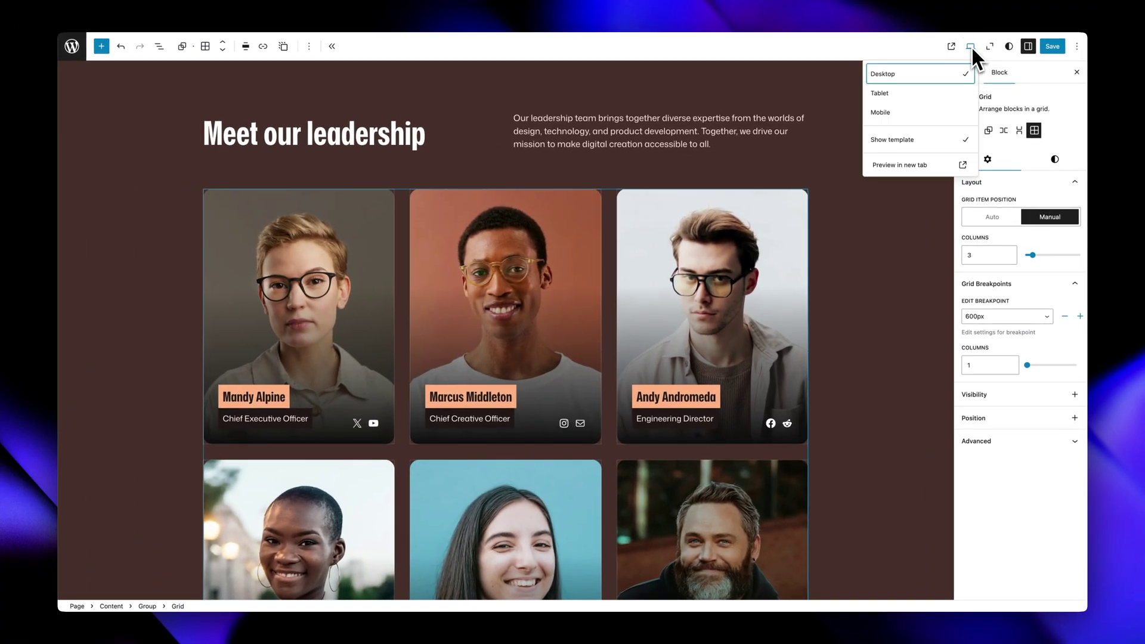
click(901, 94)
scroll(596, 298, down, 4)
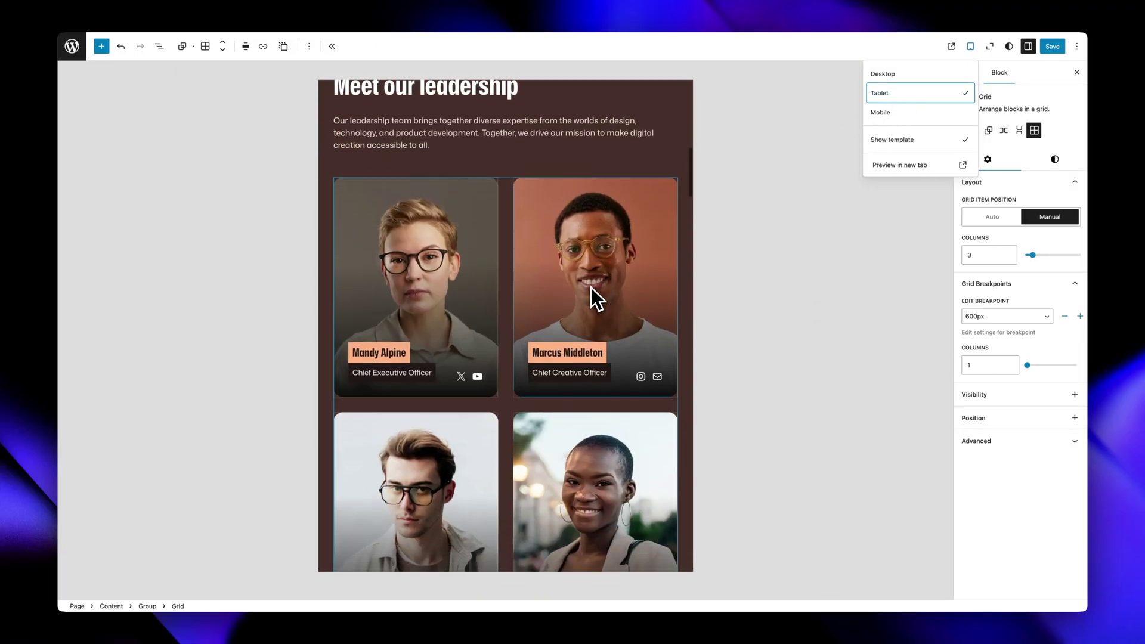
click(912, 113)
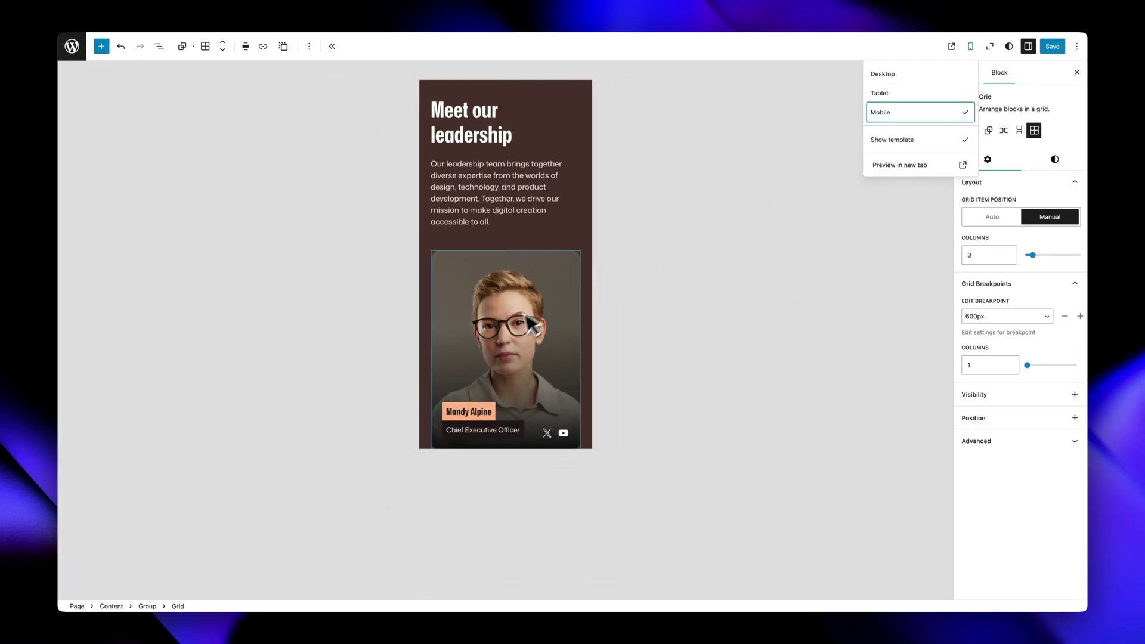
scroll(512, 322, down, 5)
scroll(519, 319, down, 5)
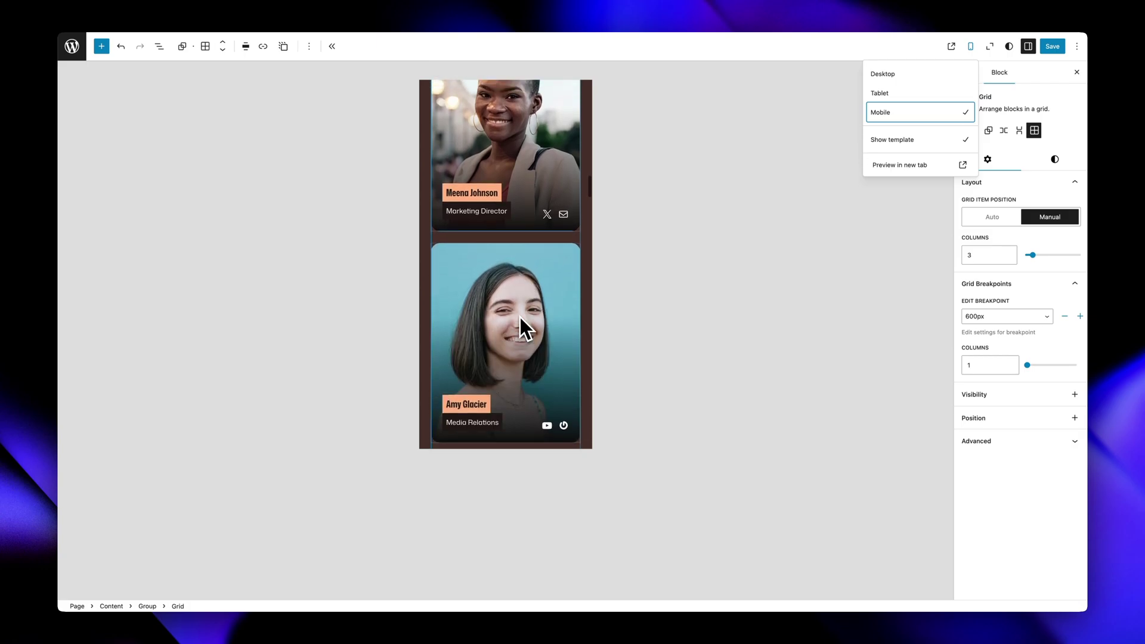
scroll(520, 317, up, 8)
scroll(521, 316, up, 2)
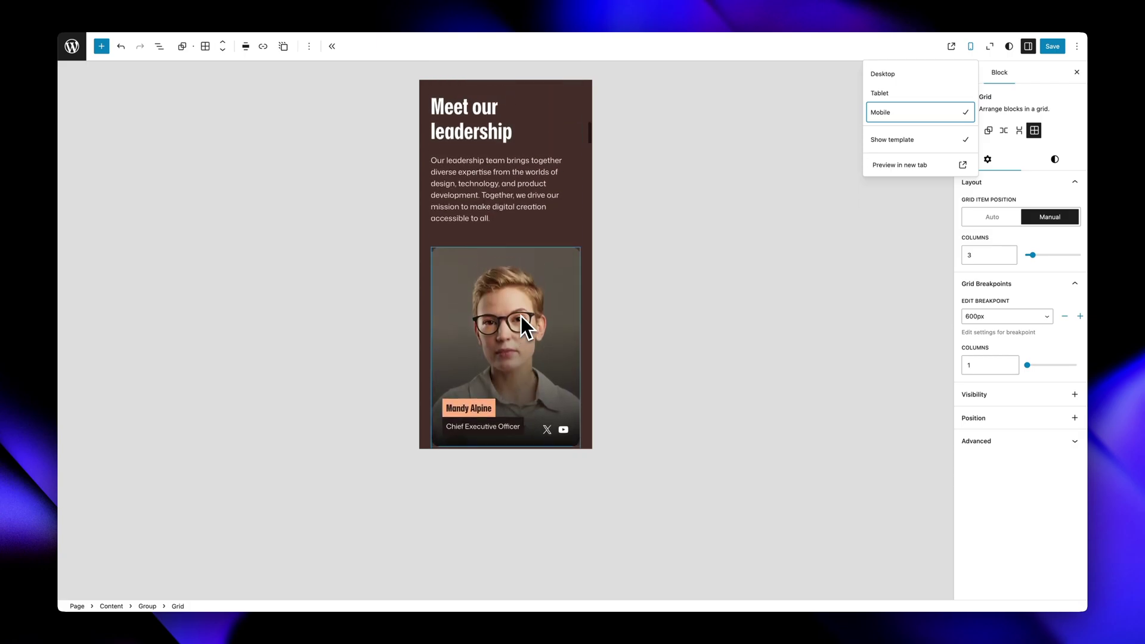
click(901, 74)
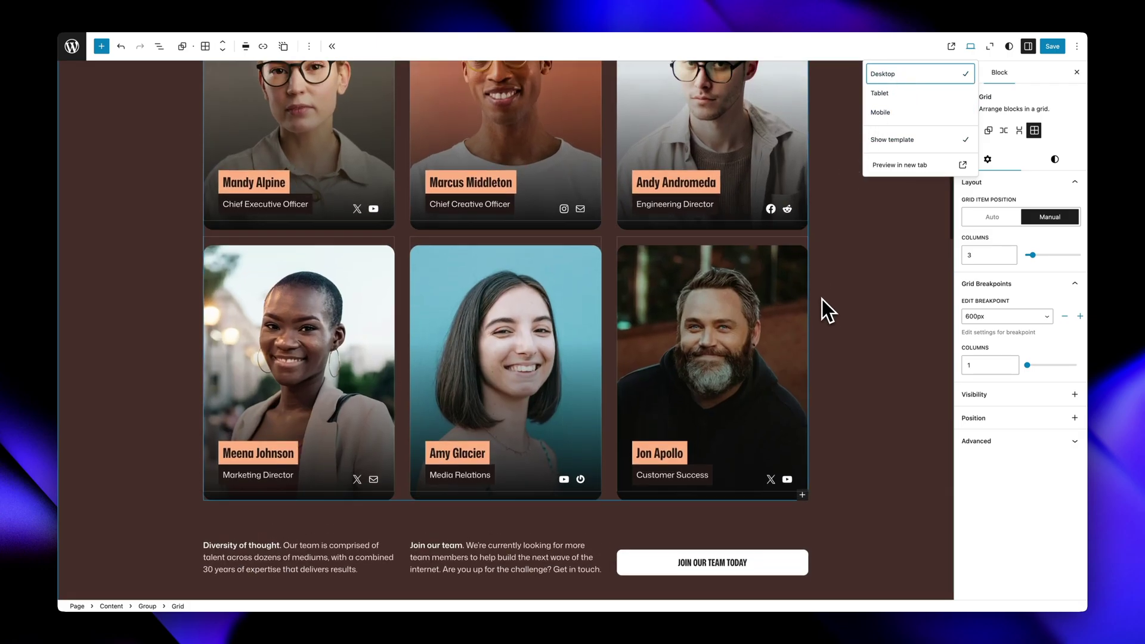
scroll(822, 300, up, 4)
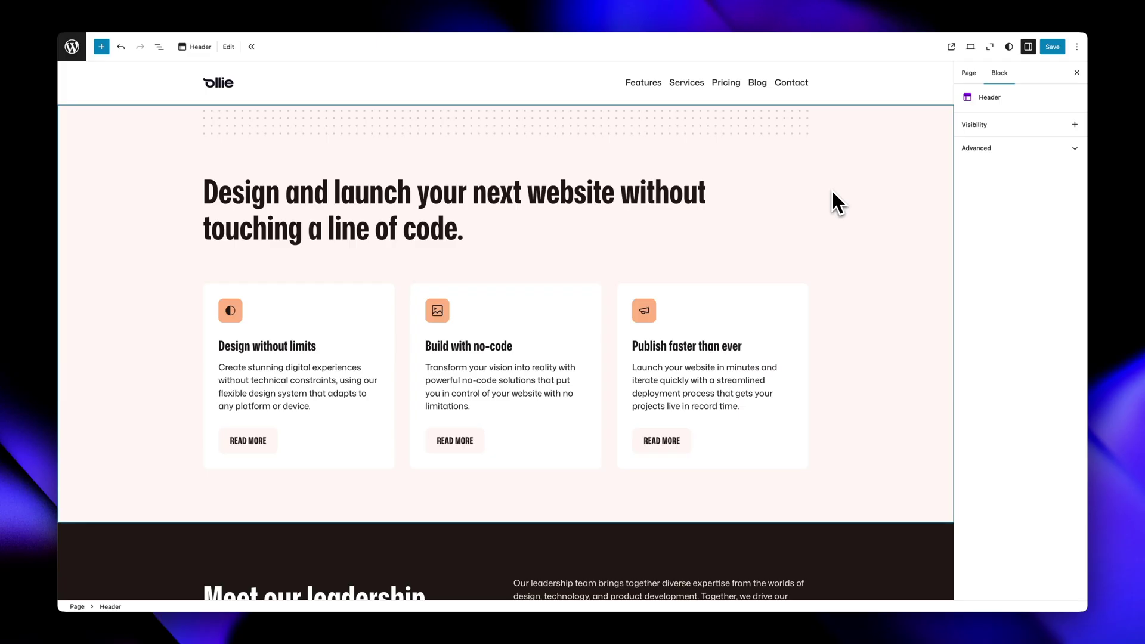
- Set the Build with no-code column to come first on mobile
click(383, 305)
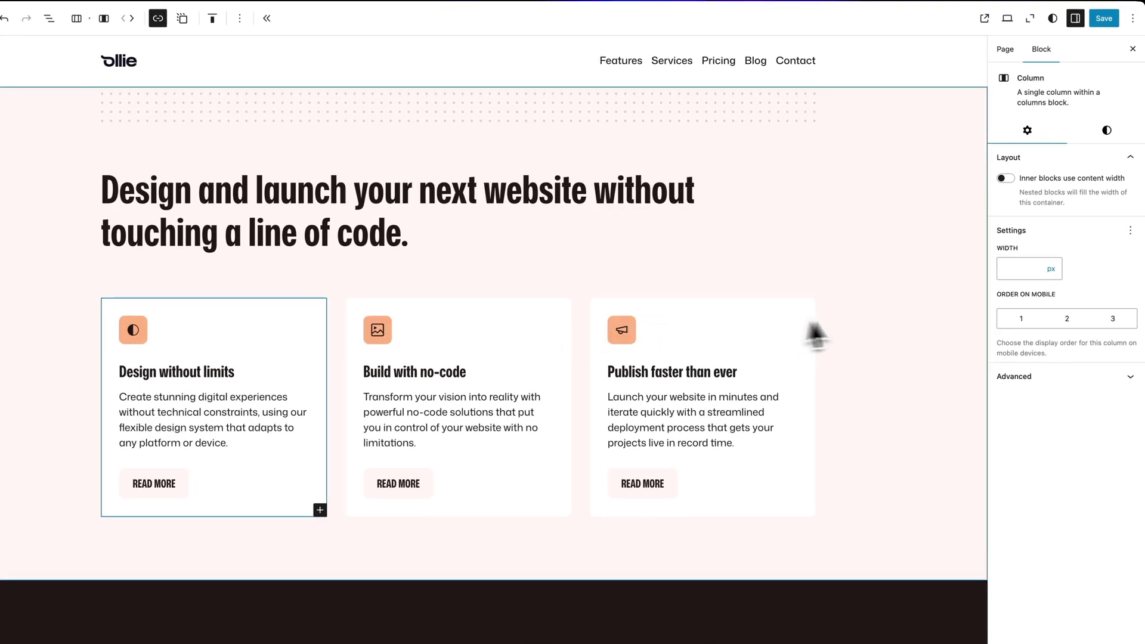
click(552, 309)
click(1020, 325)
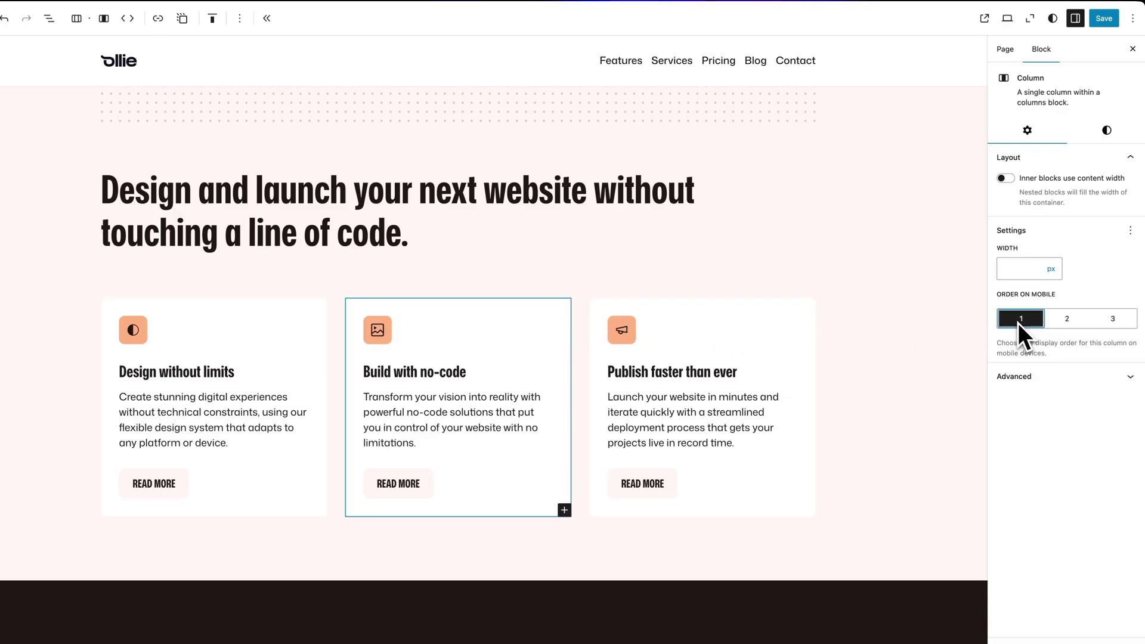
click(805, 319)
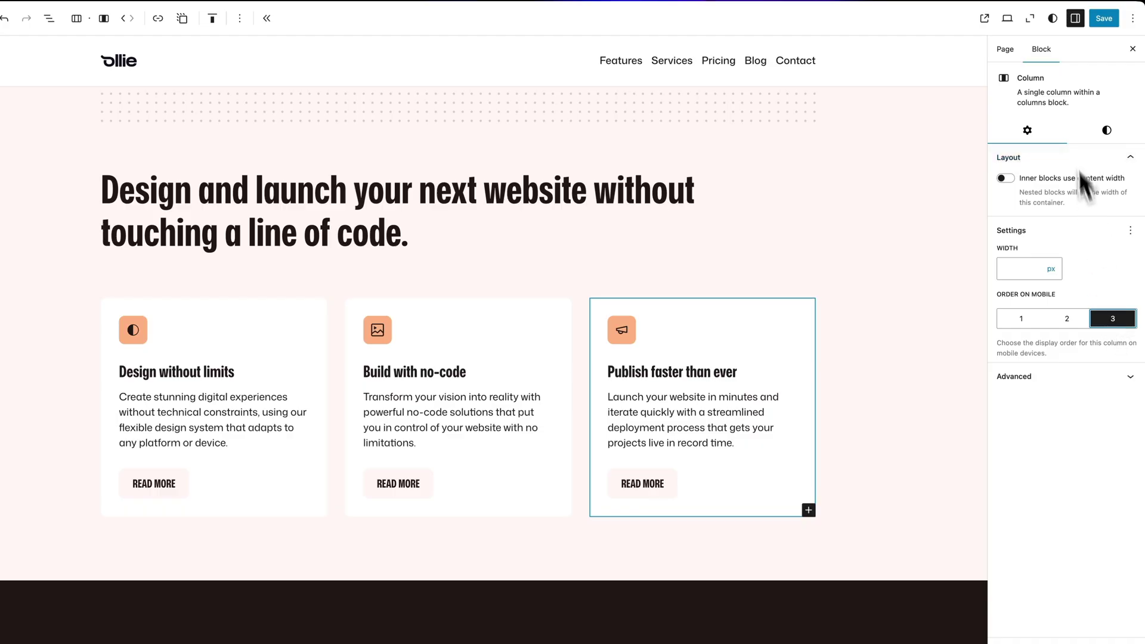
- Check the reversed card stacking order in the mobile preview
click(1011, 22)
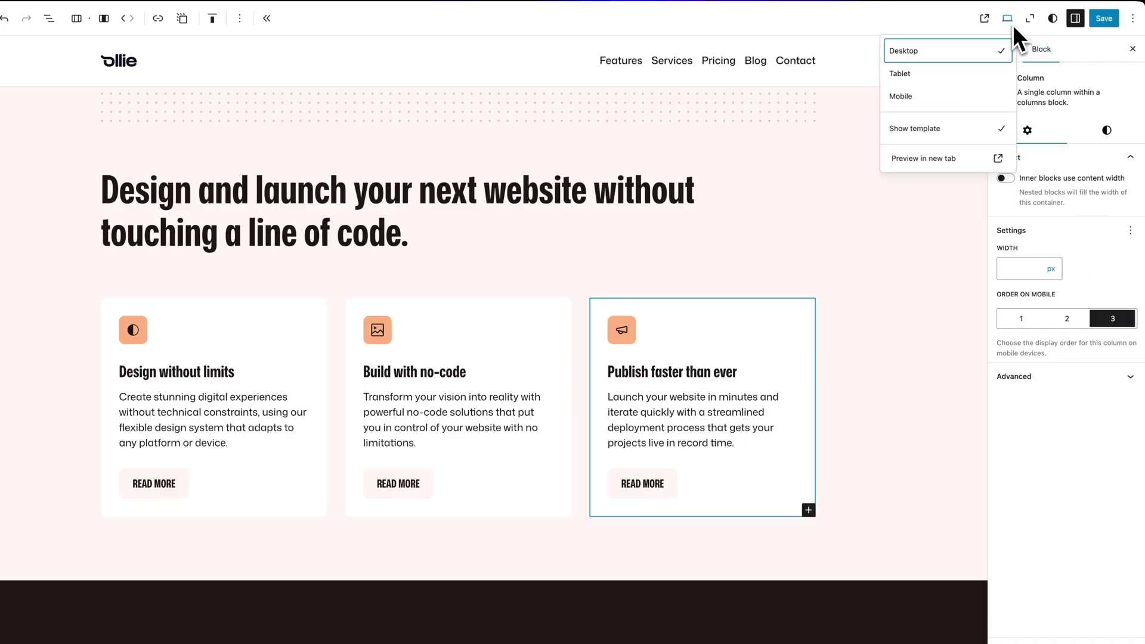
click(921, 96)
scroll(620, 352, down, 2)
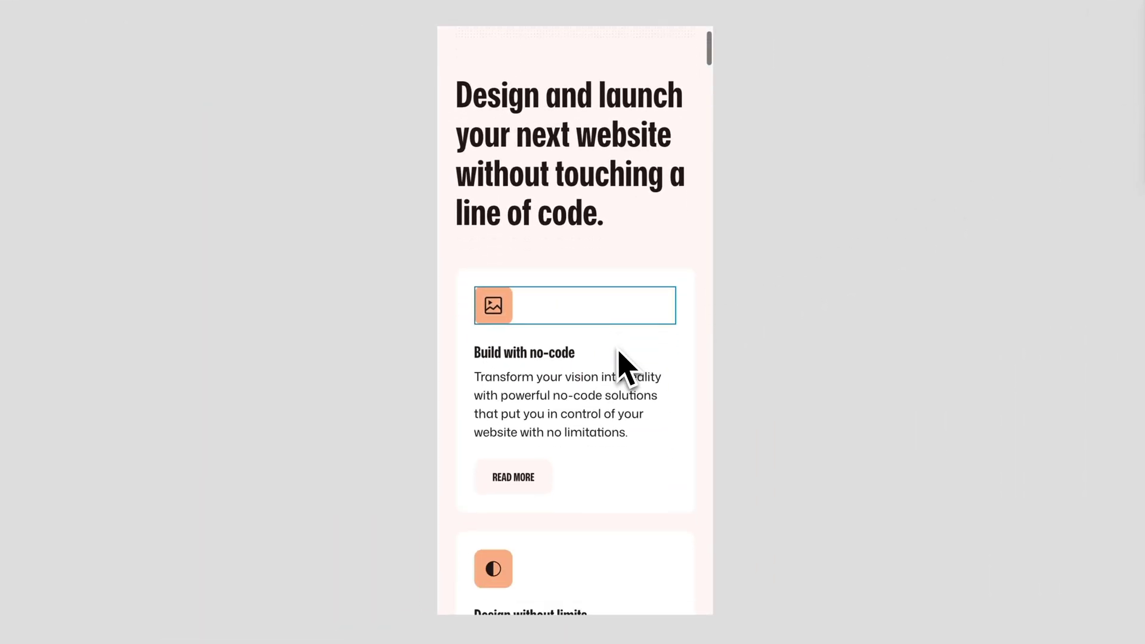
scroll(619, 353, down, 10)
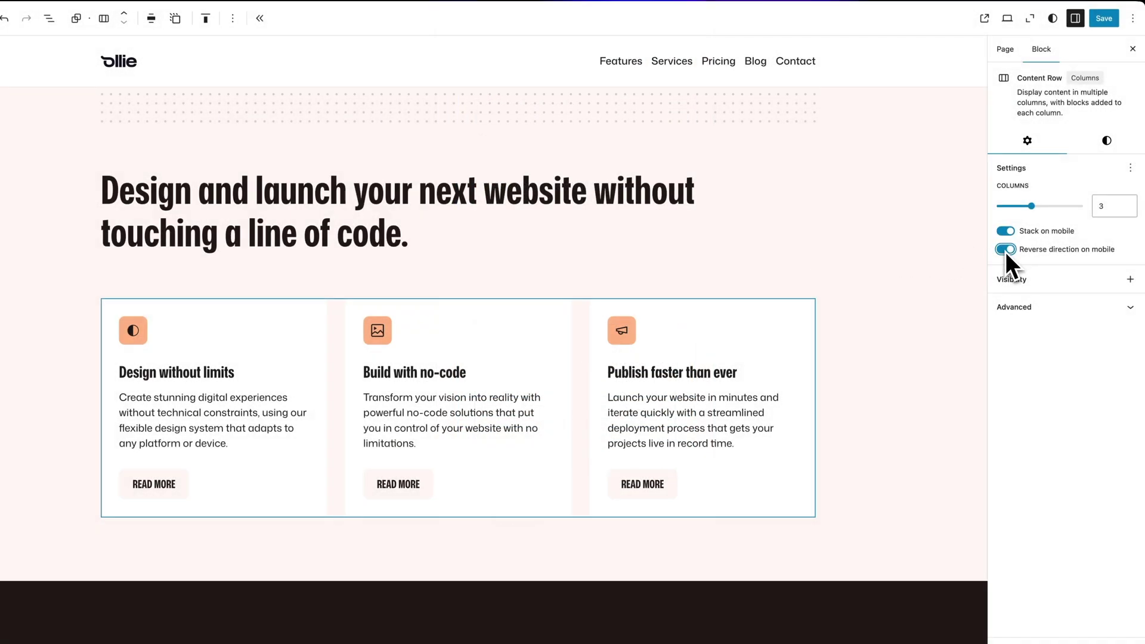
click(1006, 19)
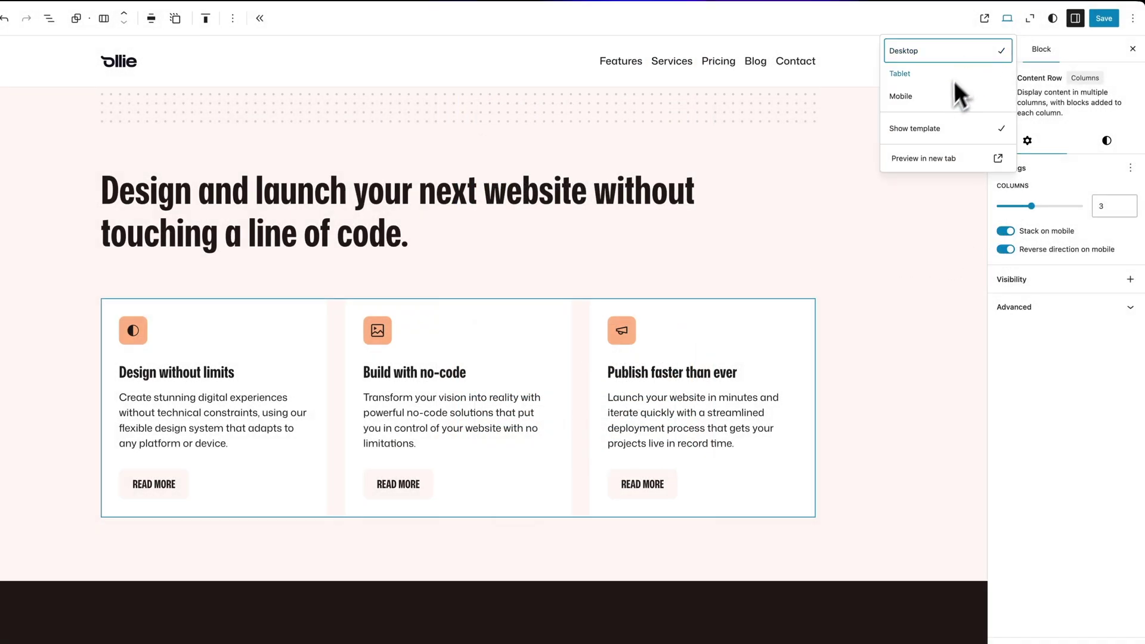
click(943, 97)
scroll(643, 370, down, 4)
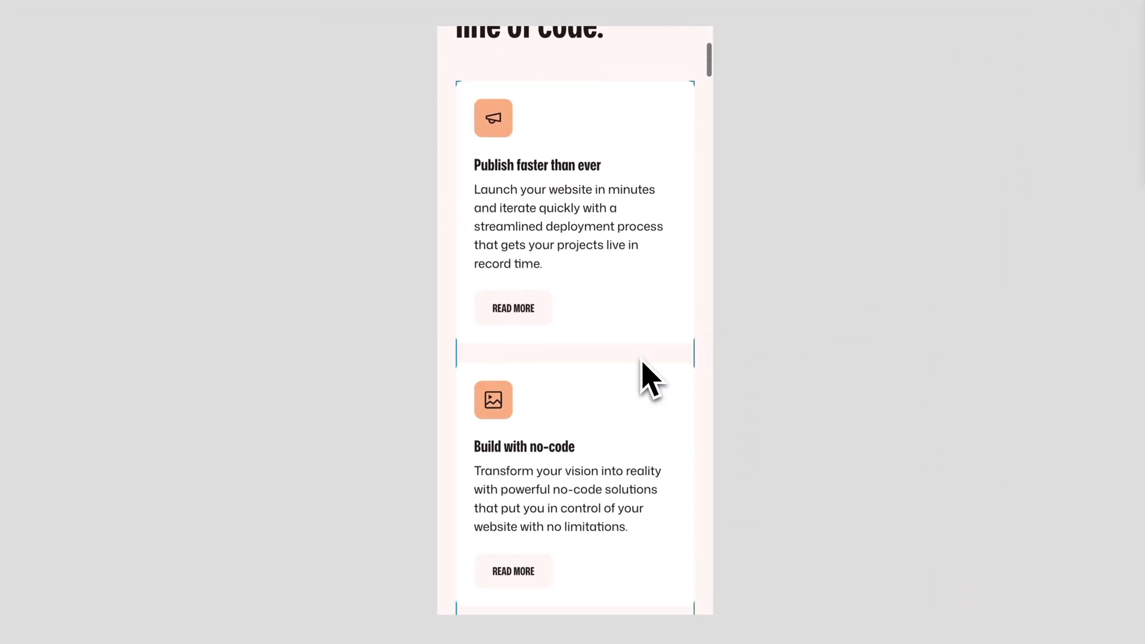
scroll(642, 370, down, 5)
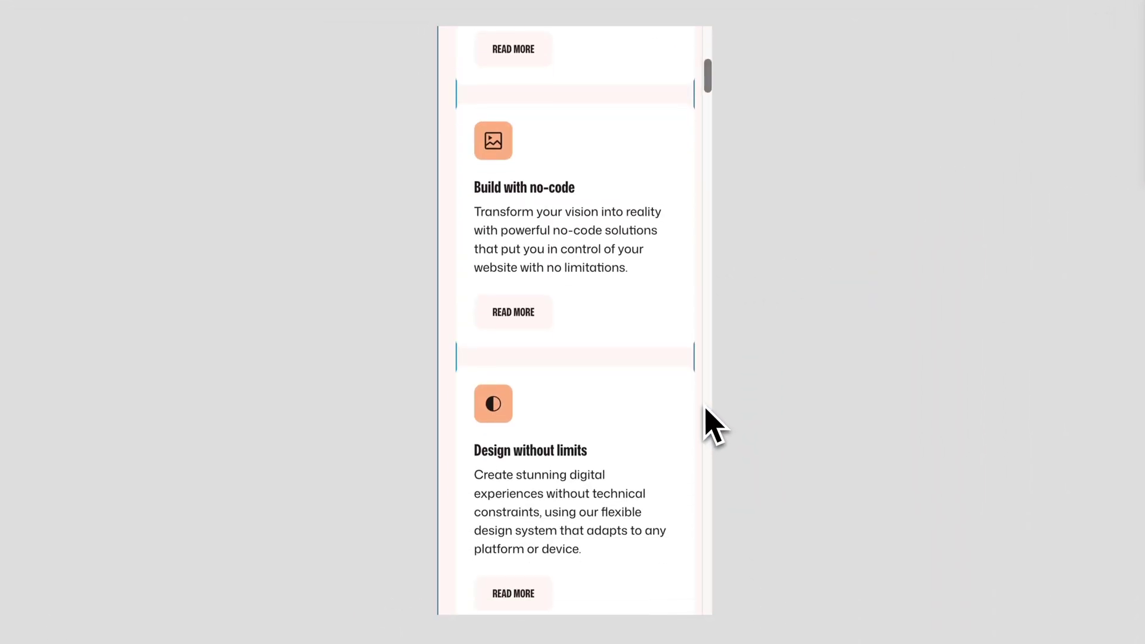
scroll(706, 409, down, 5)
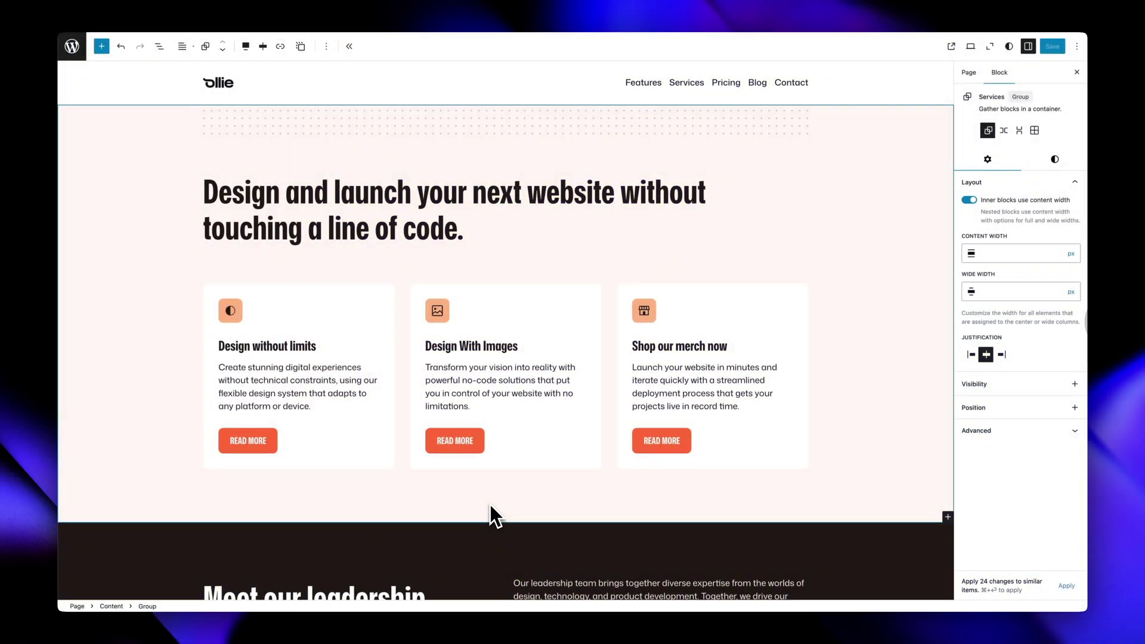
scroll(486, 506, down, 1)
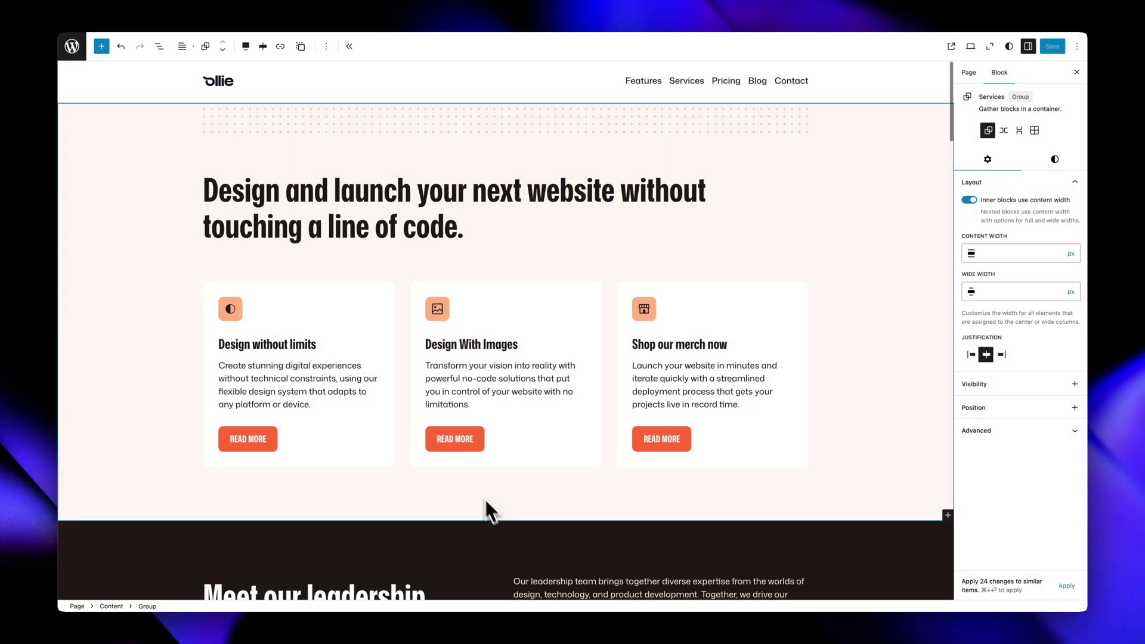
click(371, 292)
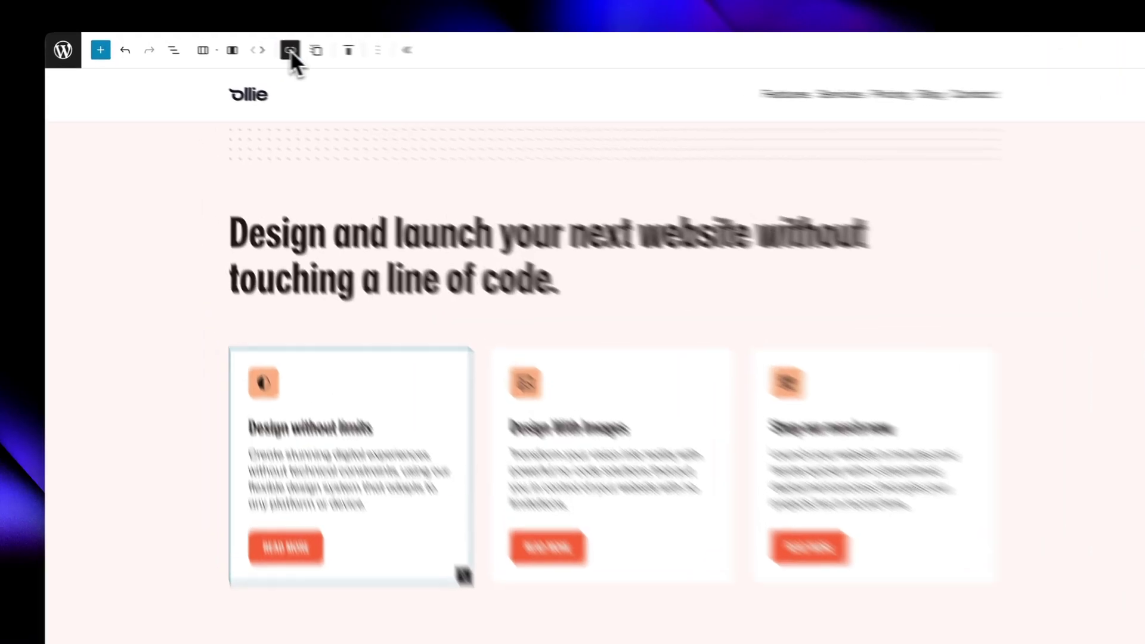
click(252, 46)
click(323, 102)
text(https://oll)
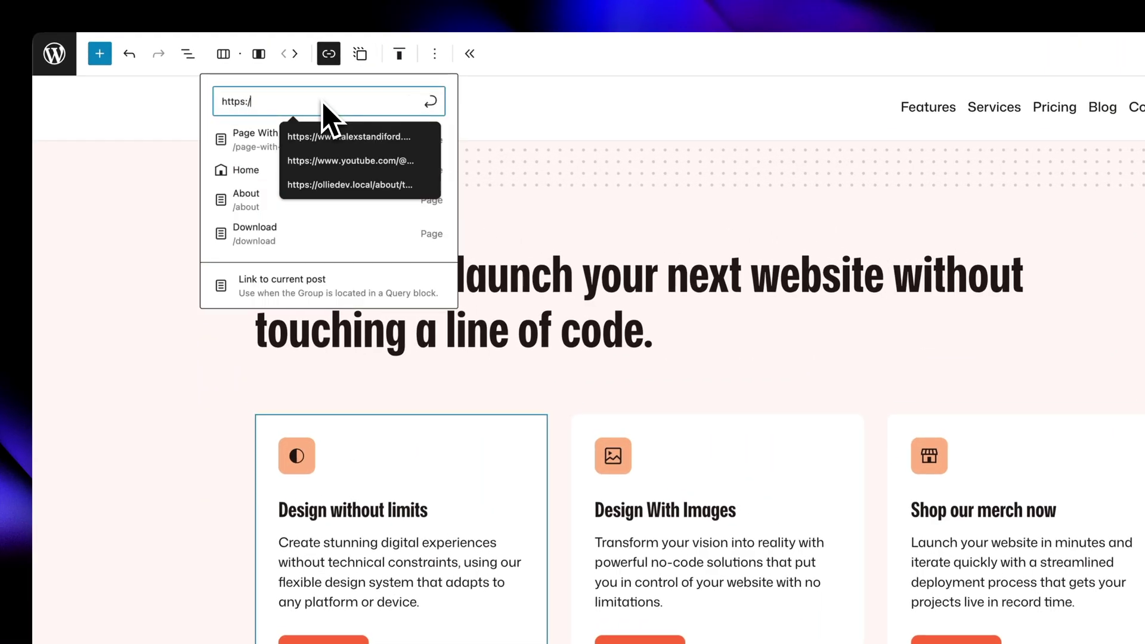
text(iewp.com)
key(Return)
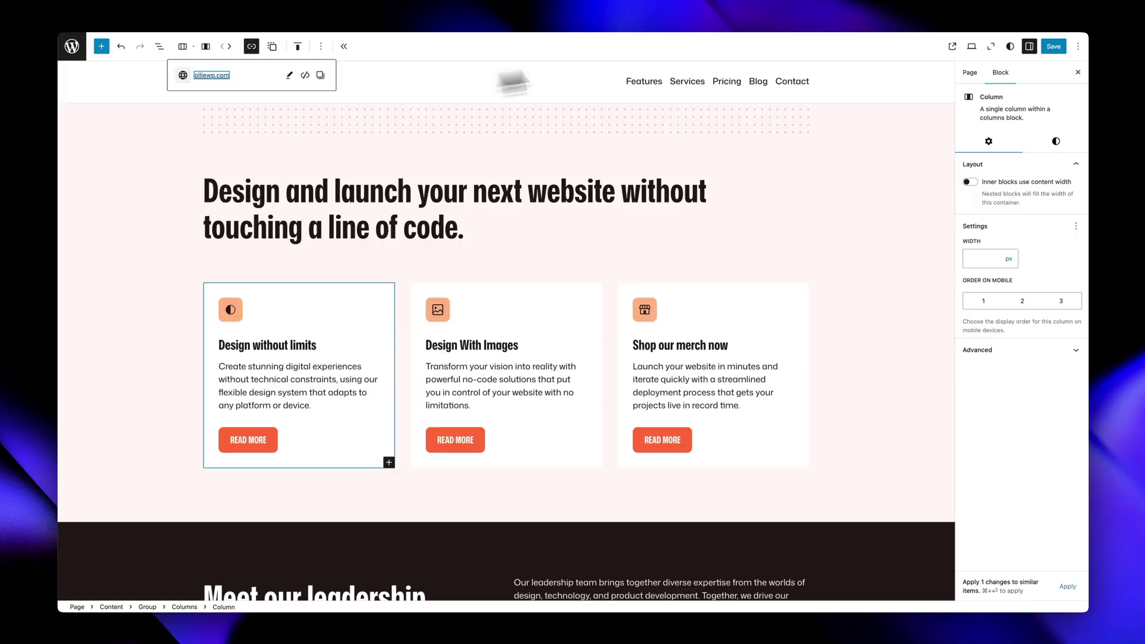
click(1053, 47)
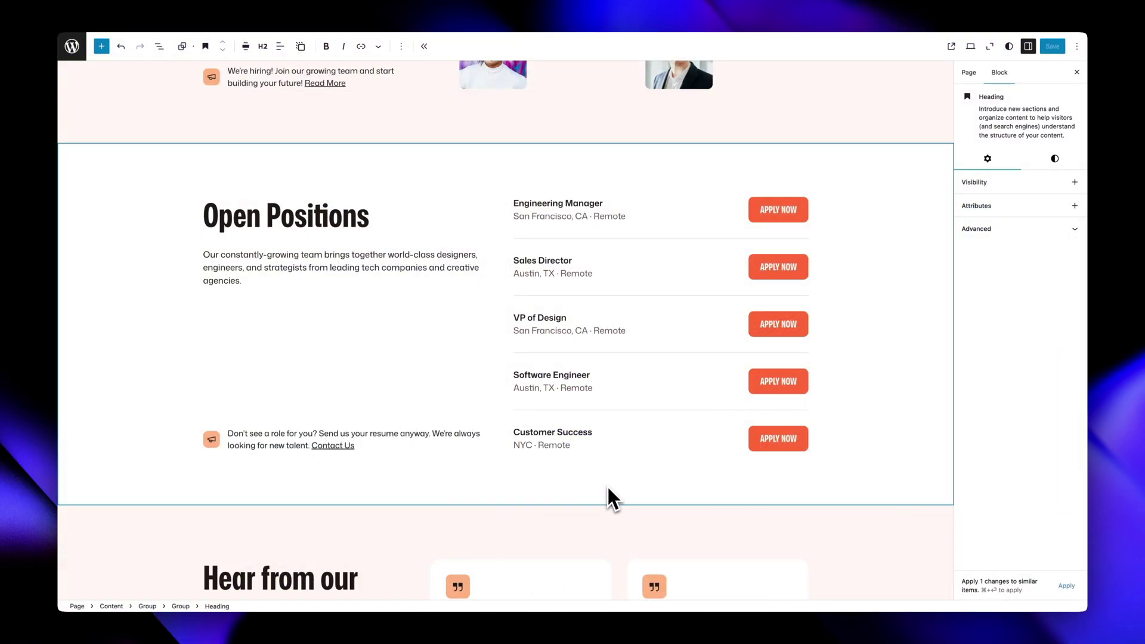
- Select the Open Positions section, then its nested Engineering Manager row
click(607, 488)
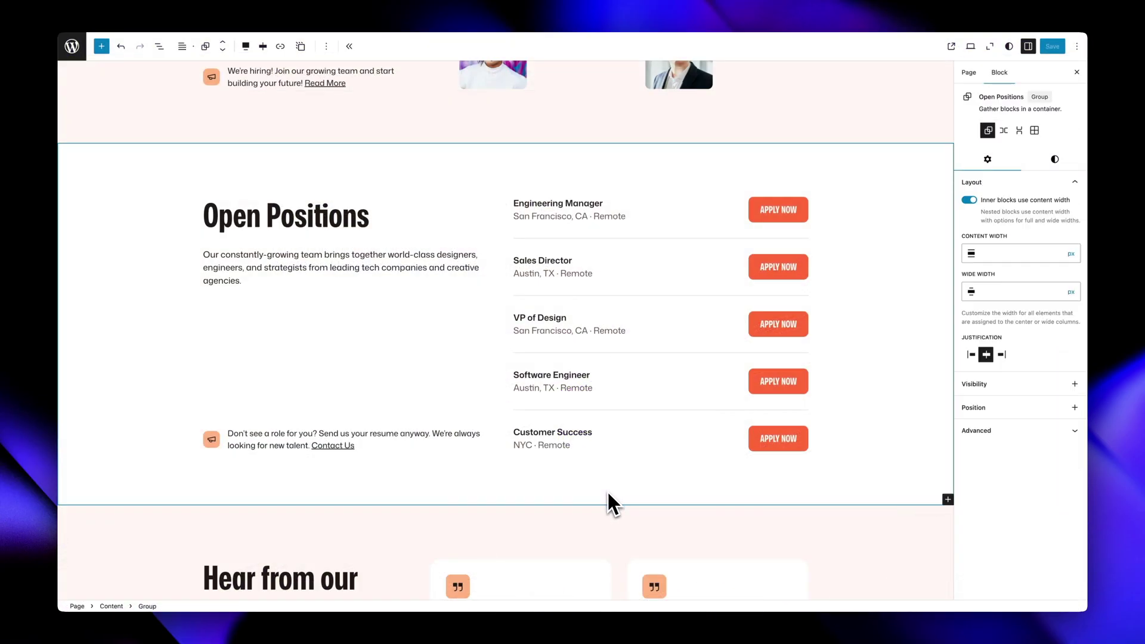
click(595, 216)
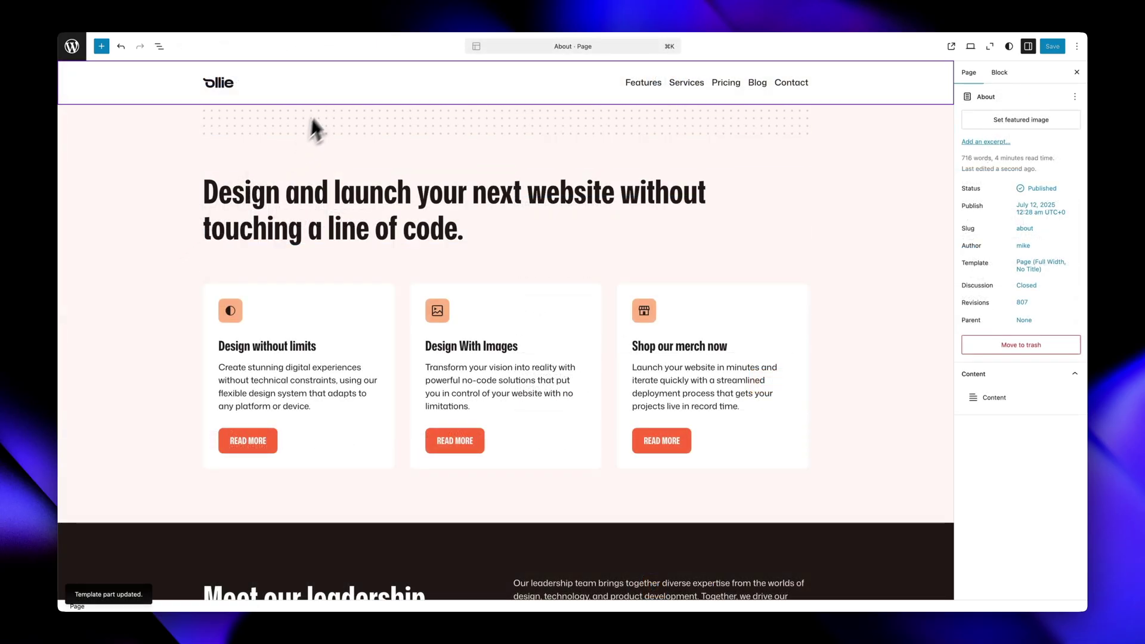
- Open the Header template part on its own and select its group block
click(331, 88)
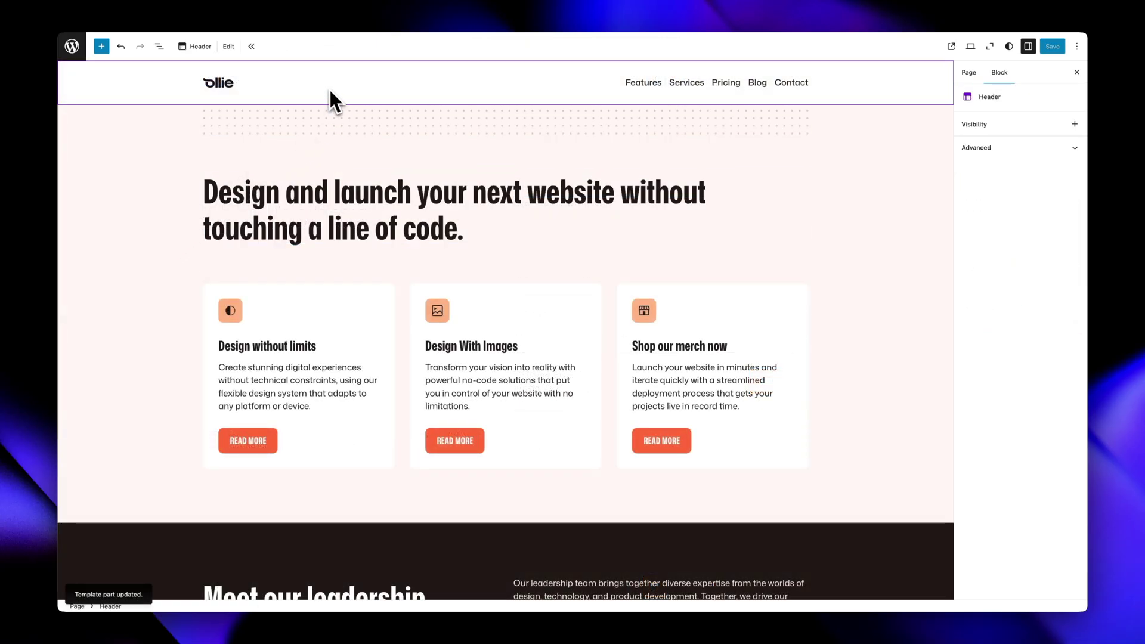
click(228, 48)
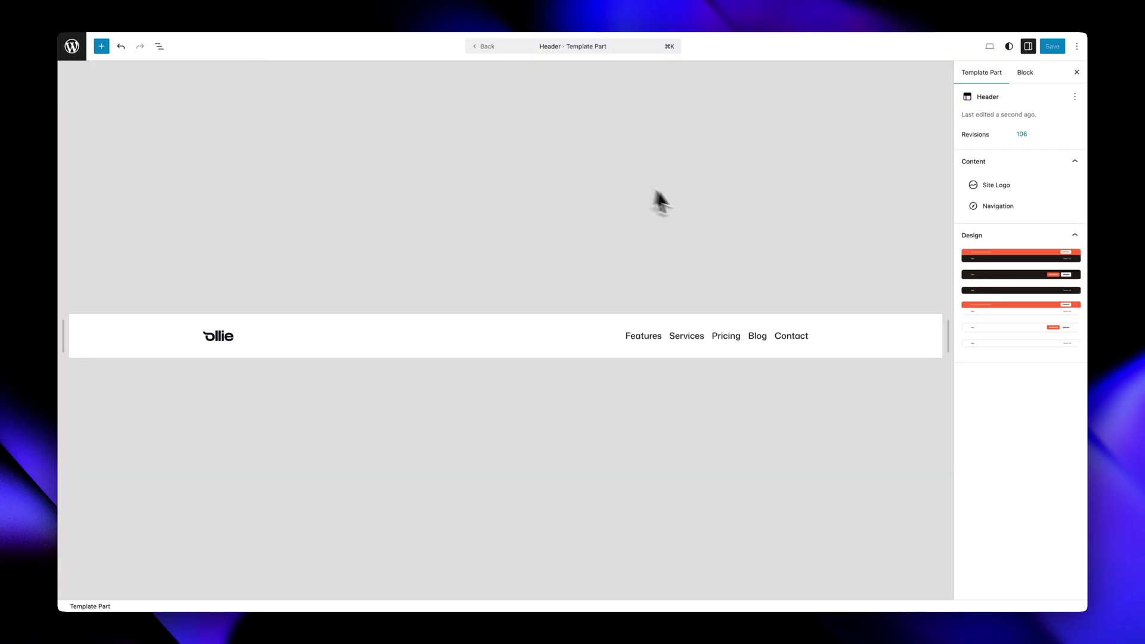
click(834, 326)
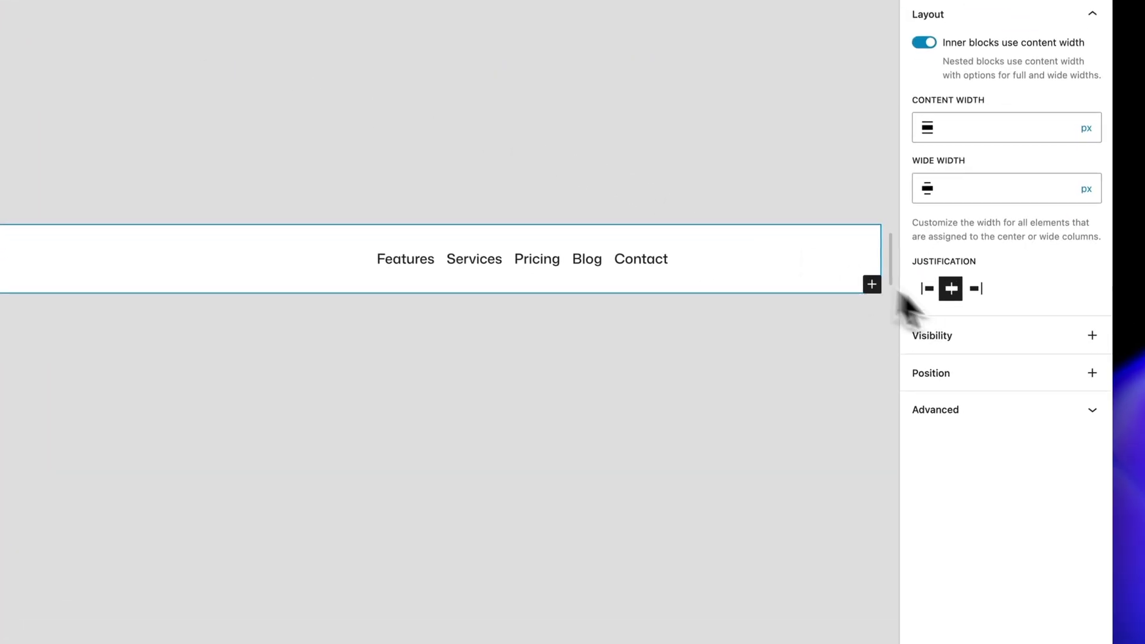
- Add a Sticky position to the header group and save the Header template part
click(1092, 373)
click(850, 412)
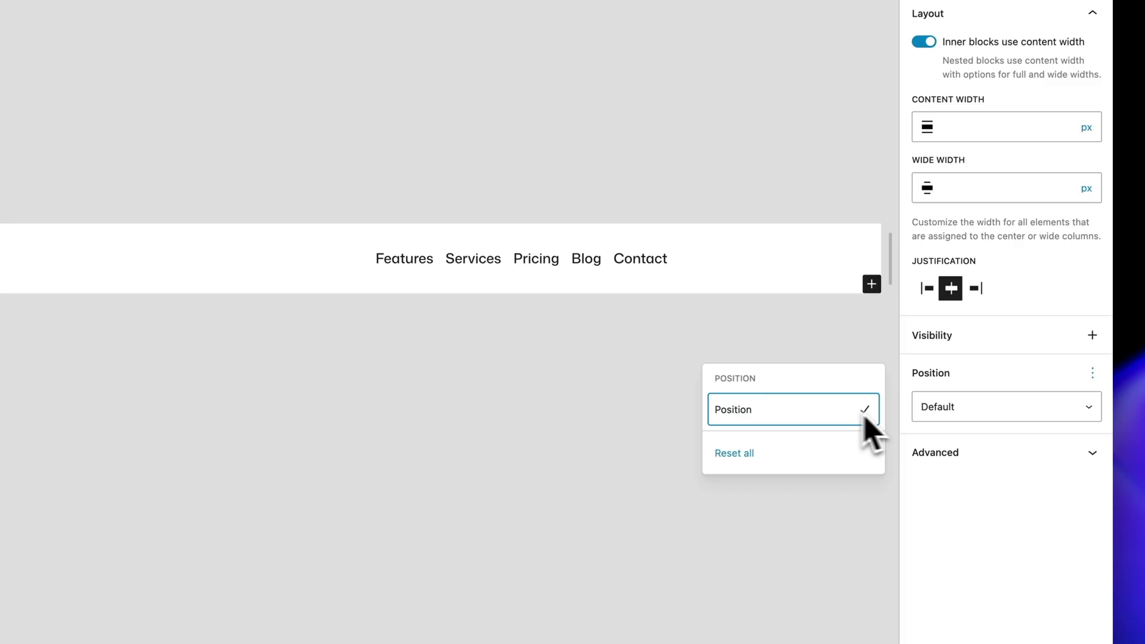
click(952, 425)
click(954, 477)
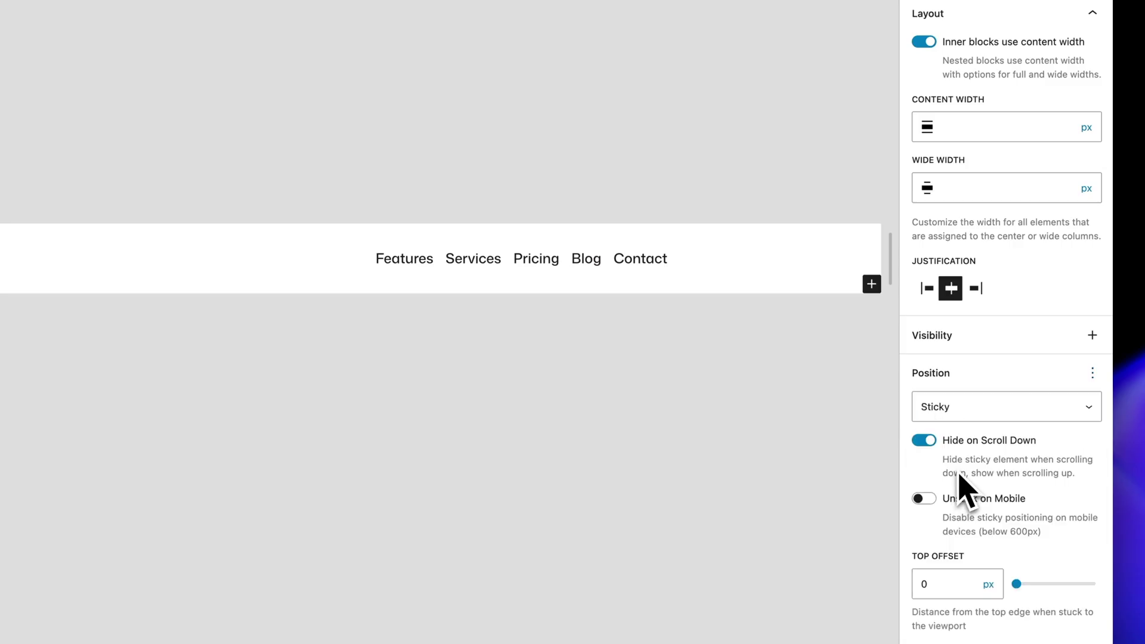
scroll(966, 468, down, 1)
scroll(978, 471, down, 2)
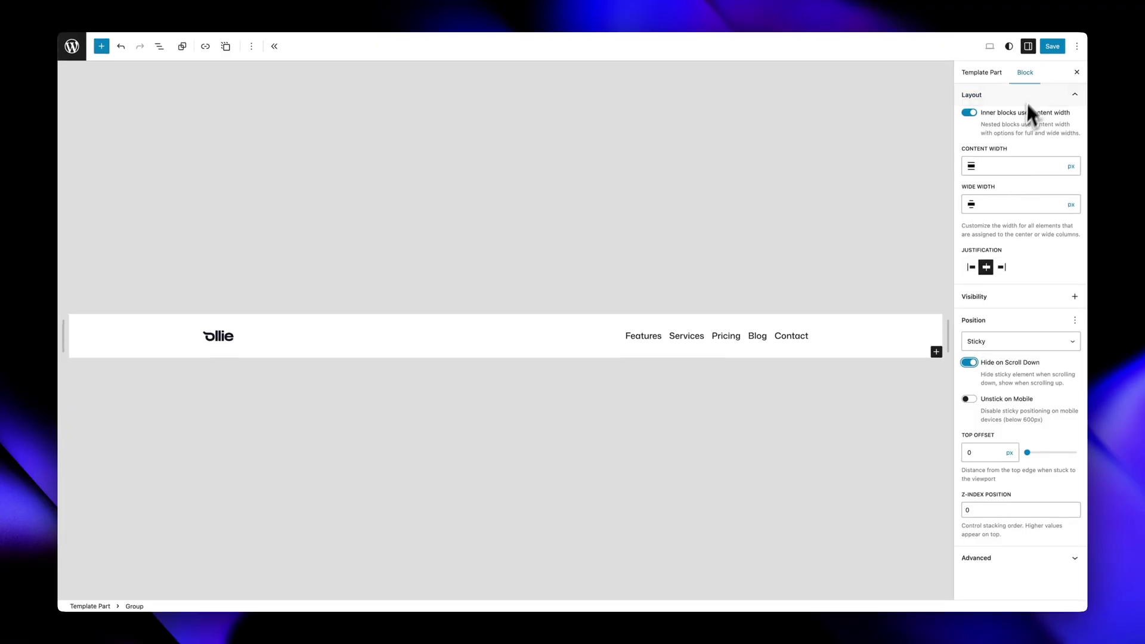
click(1048, 53)
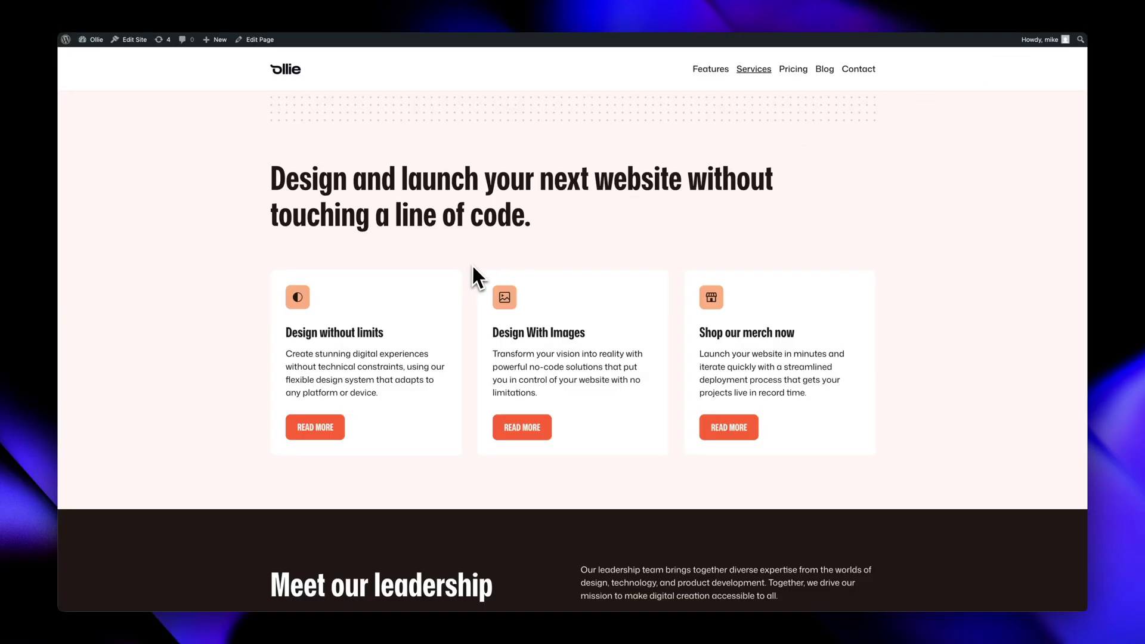
scroll(472, 267, down, 5)
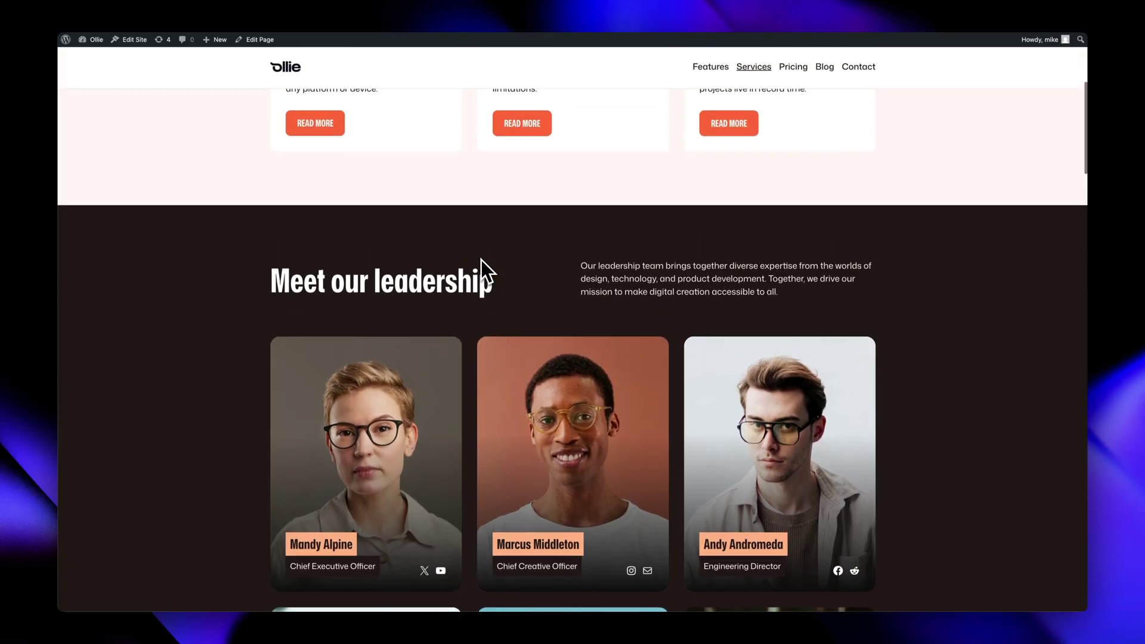
scroll(481, 260, up, 2)
scroll(481, 257, down, 7)
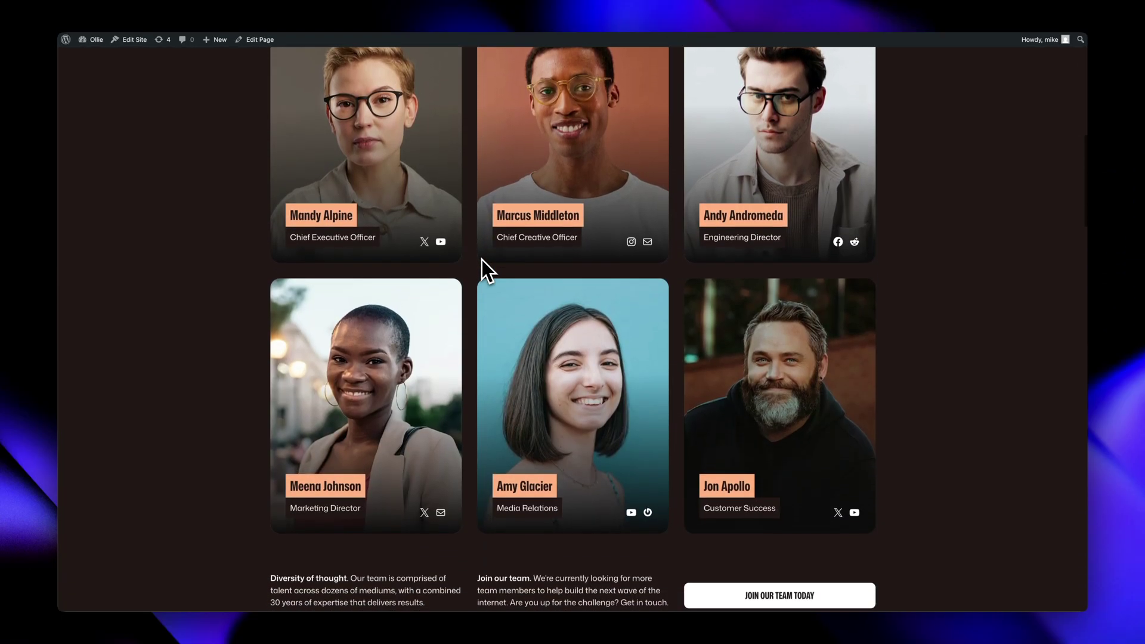
scroll(481, 259, up, 7)
scroll(481, 257, down, 5)
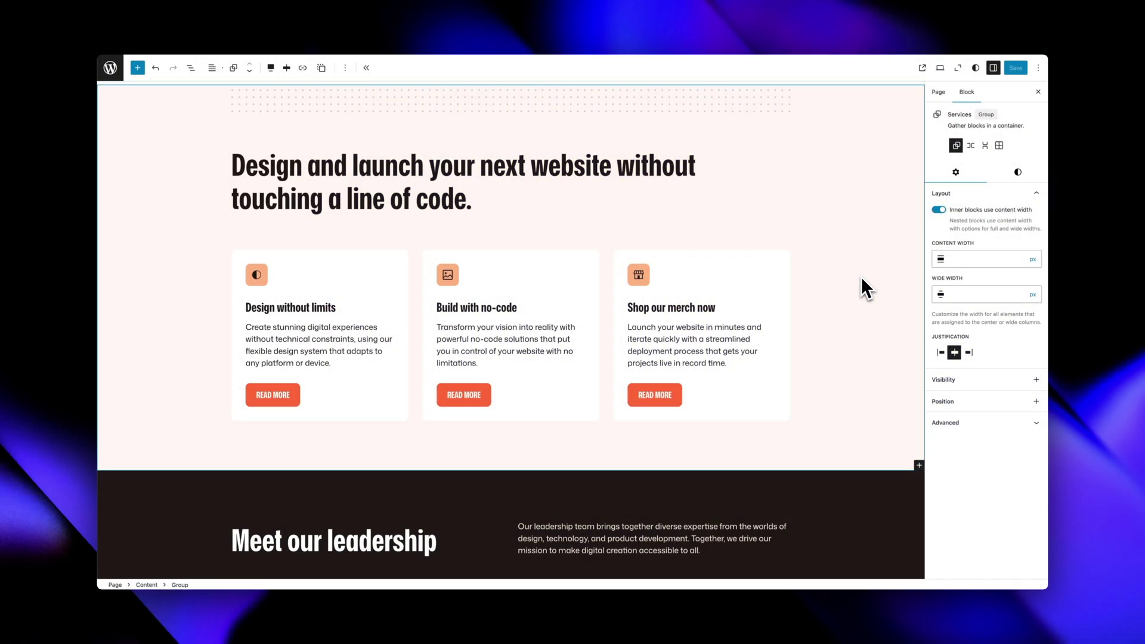
- Give the READ MORE button a bold filled basket icon, 1.3 em size, 0.4 em spacing, before the text
click(675, 396)
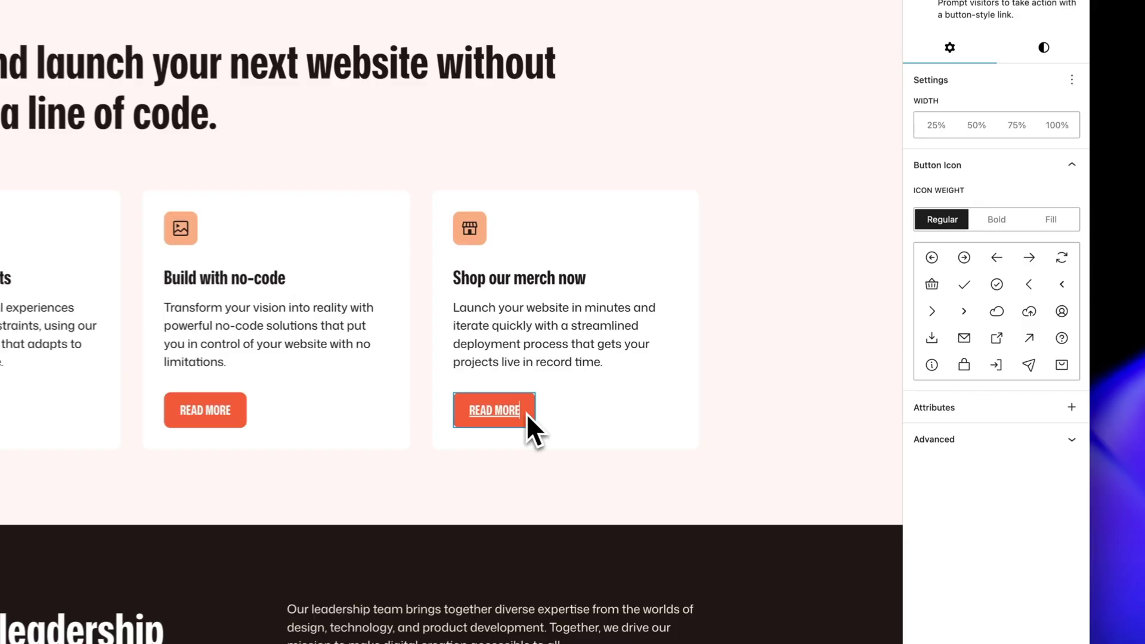
click(963, 257)
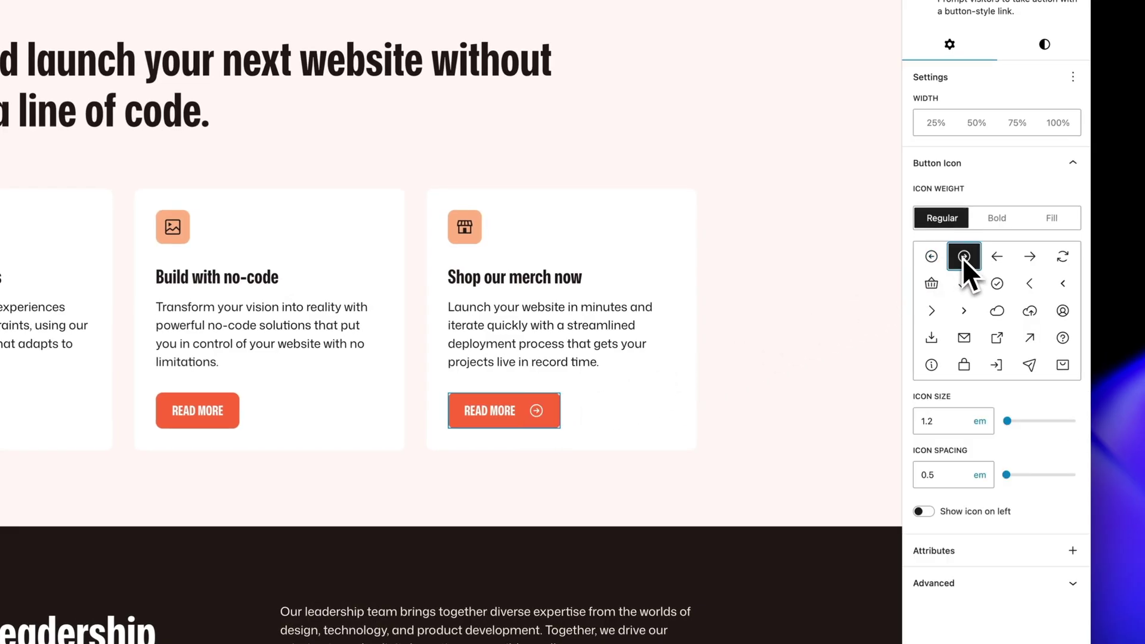
click(1029, 257)
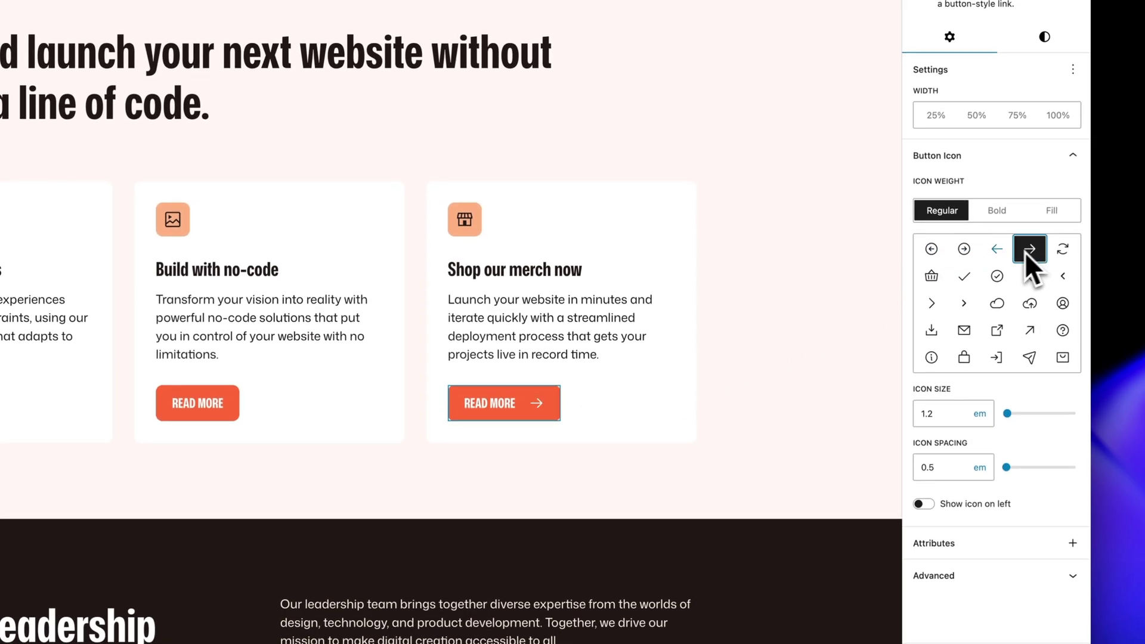
click(933, 277)
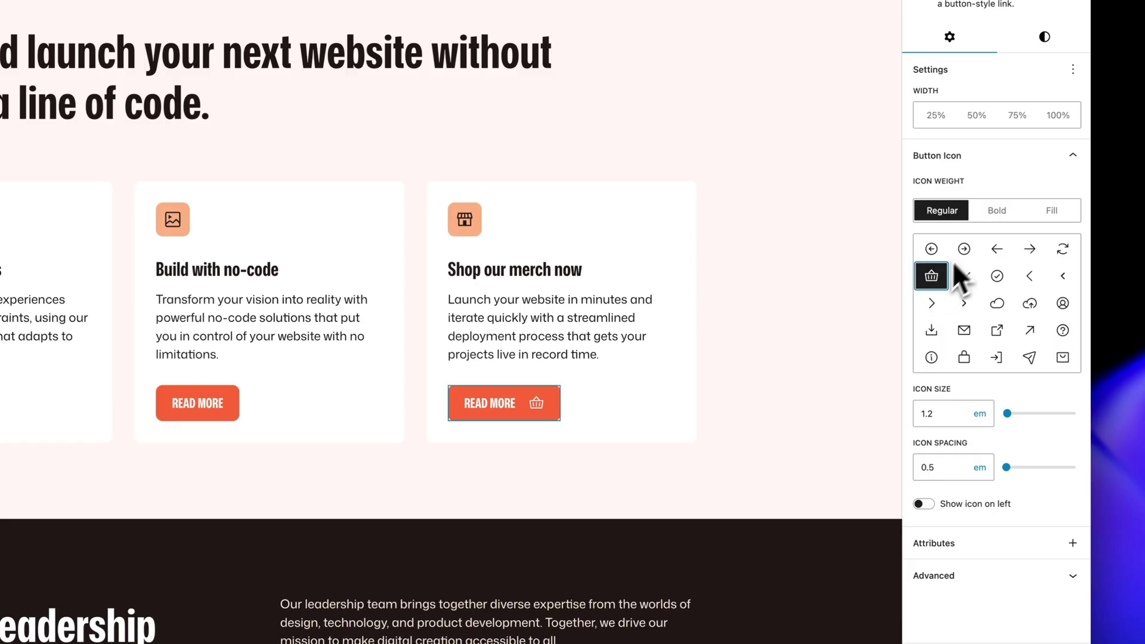
click(998, 212)
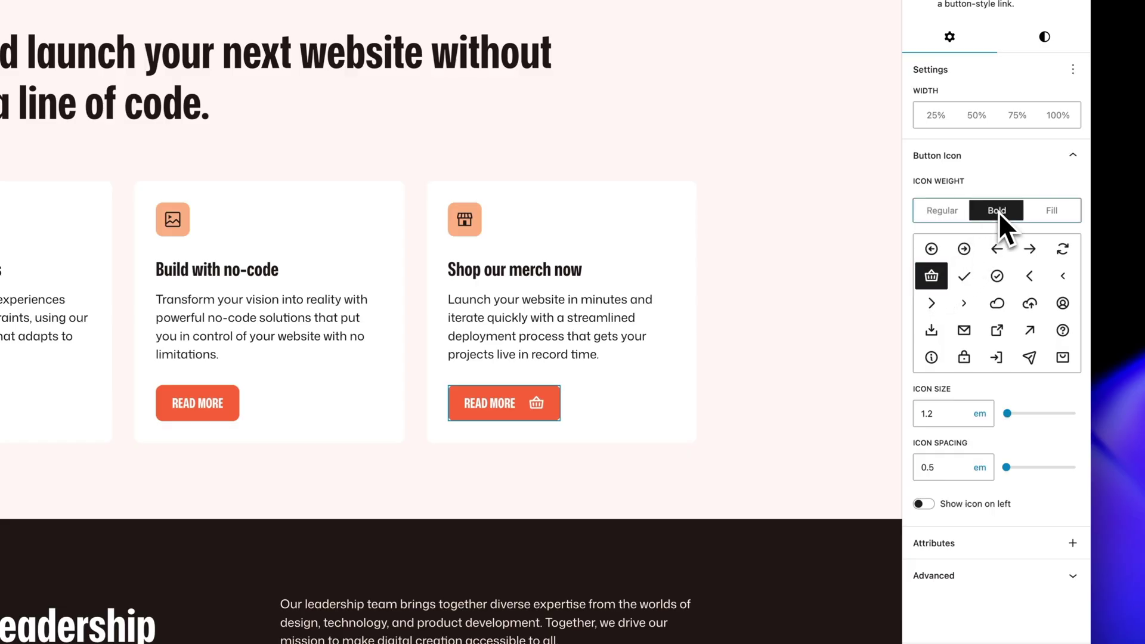
click(1053, 211)
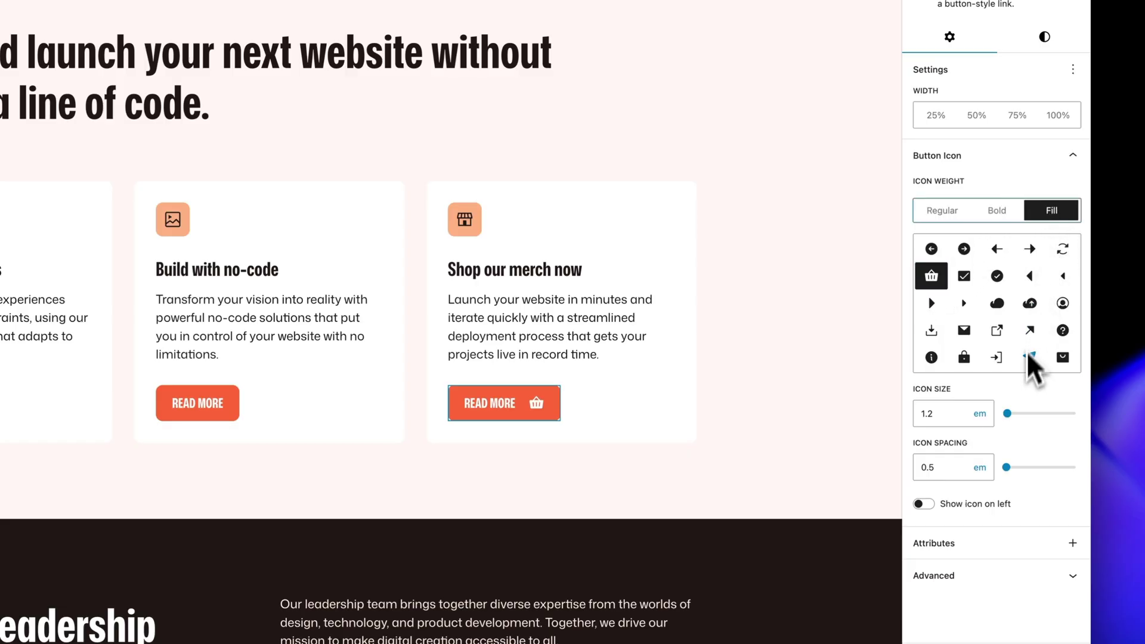
drag(1008, 414, 1008, 415)
drag(1008, 468, 1009, 471)
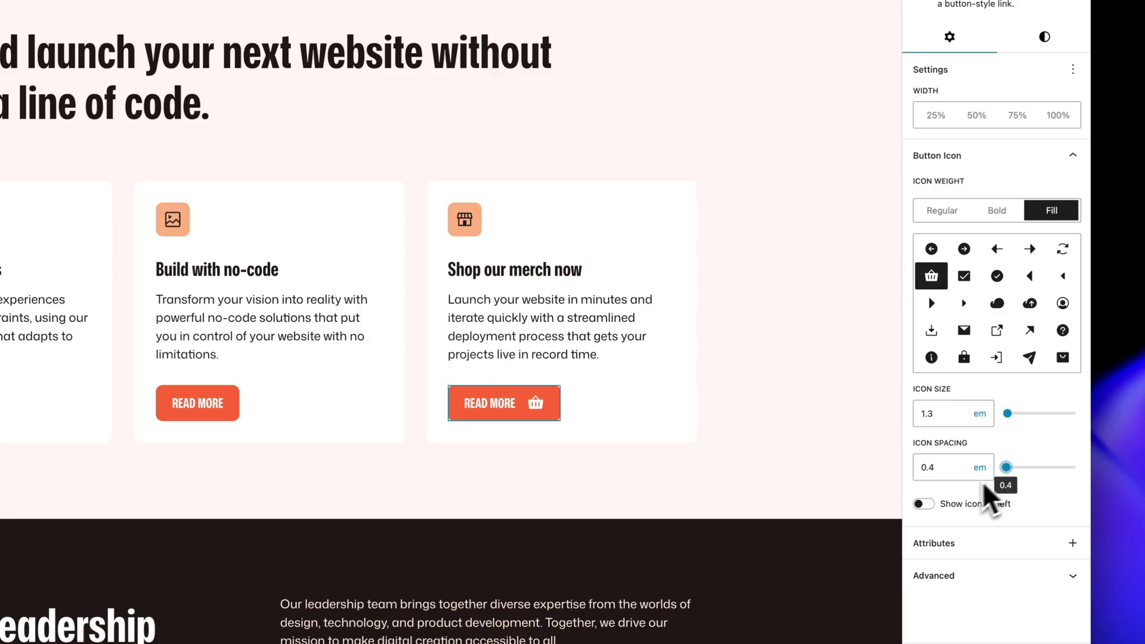
click(929, 507)
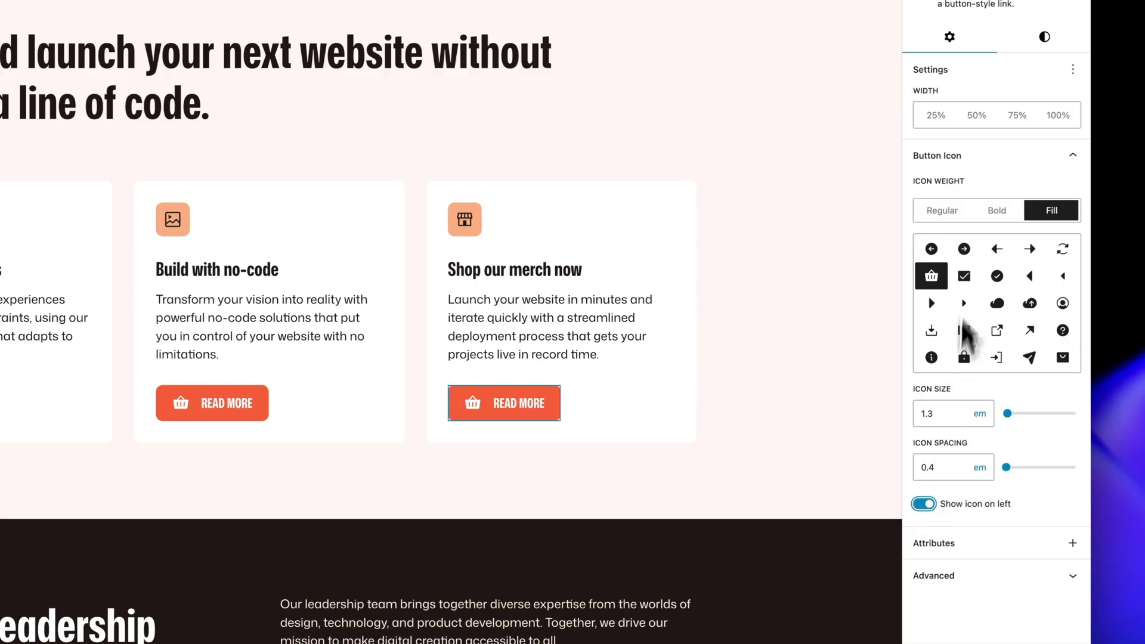
- Apply the Tint style and a Brand #FF6637 orange icon colour to the button
scroll(966, 332, up, 3)
click(1042, 130)
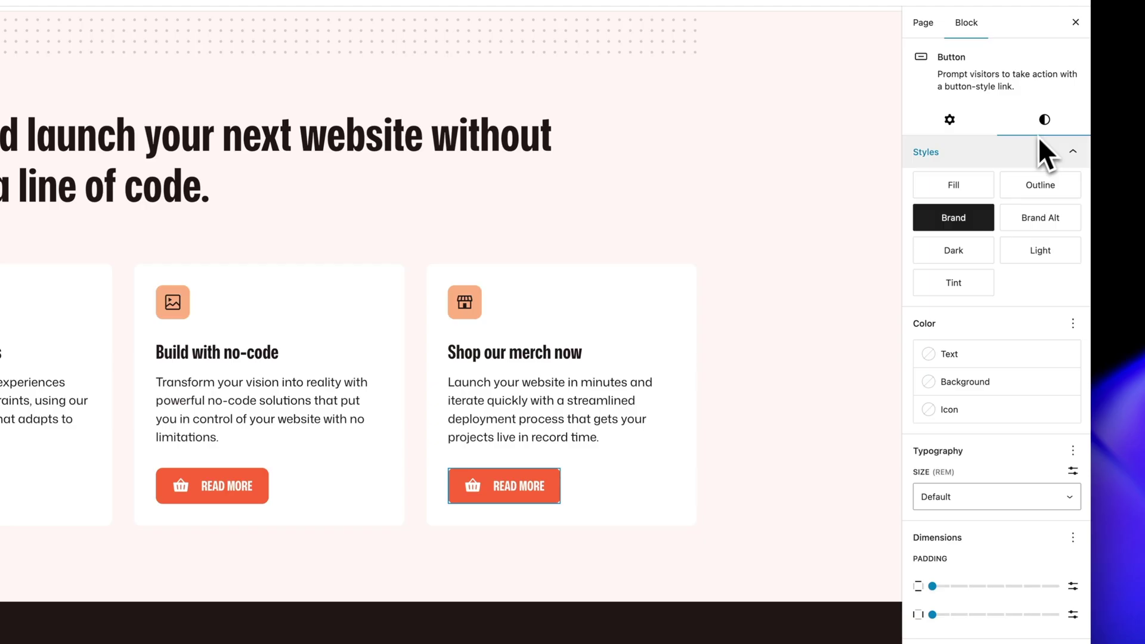
click(961, 284)
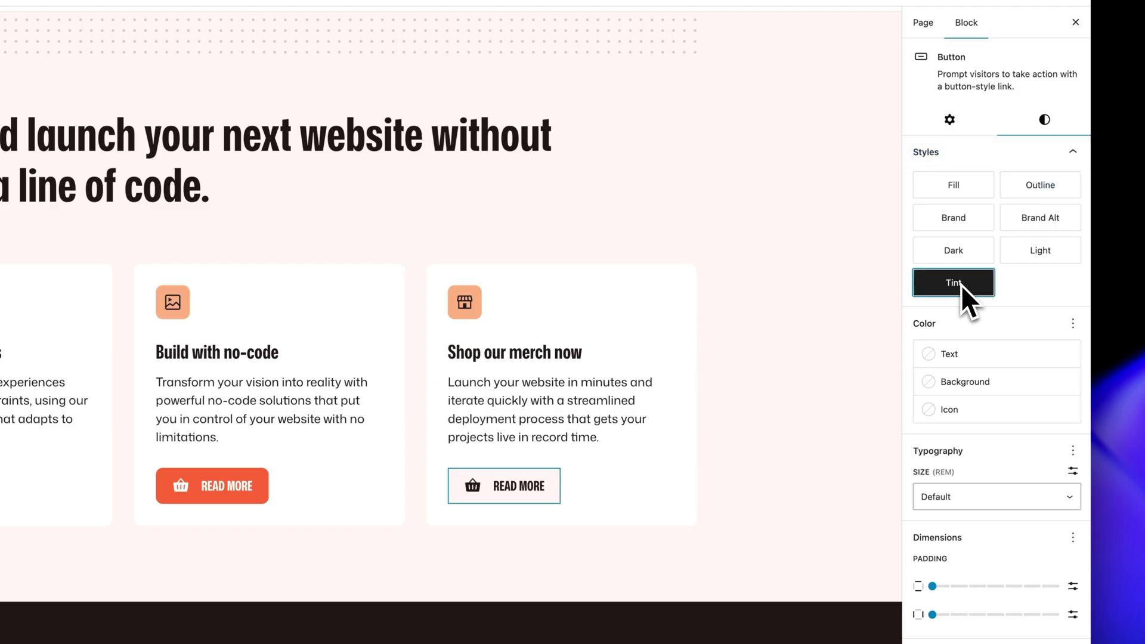
click(954, 411)
scroll(871, 441, down, 2)
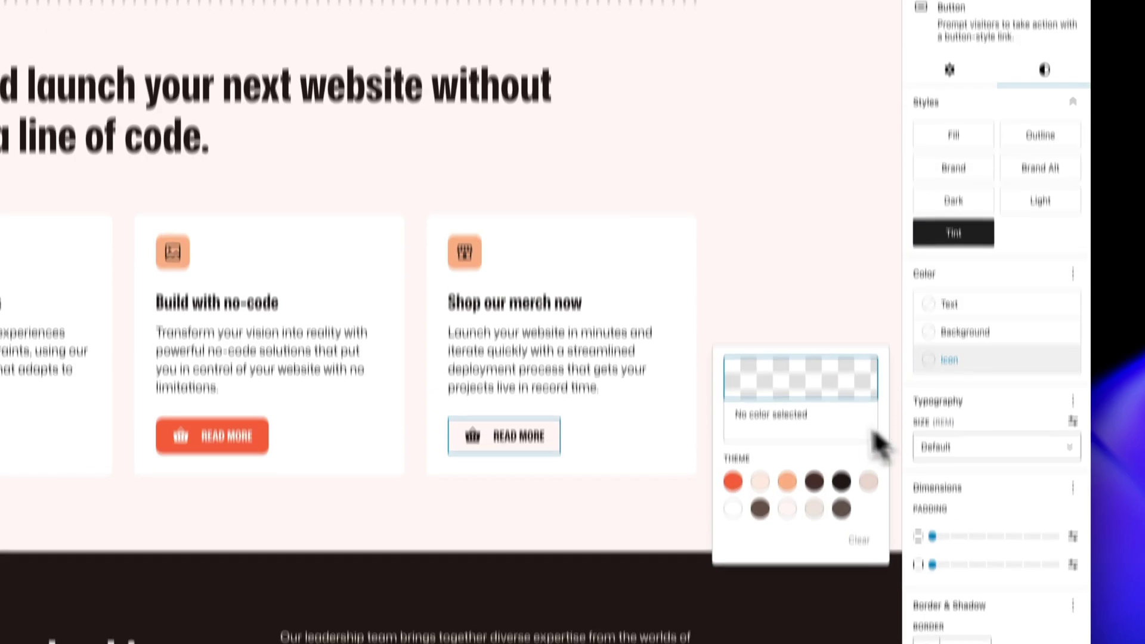
click(732, 421)
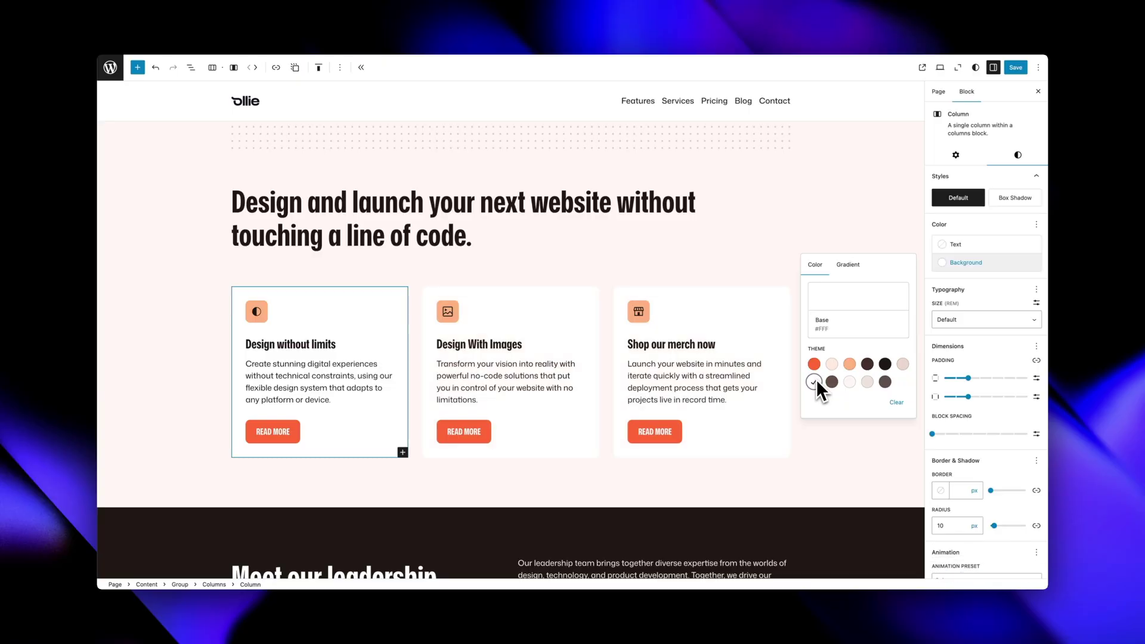
- Give the card columns Base white hover text and a Contrast dark hover background, then save
click(1036, 225)
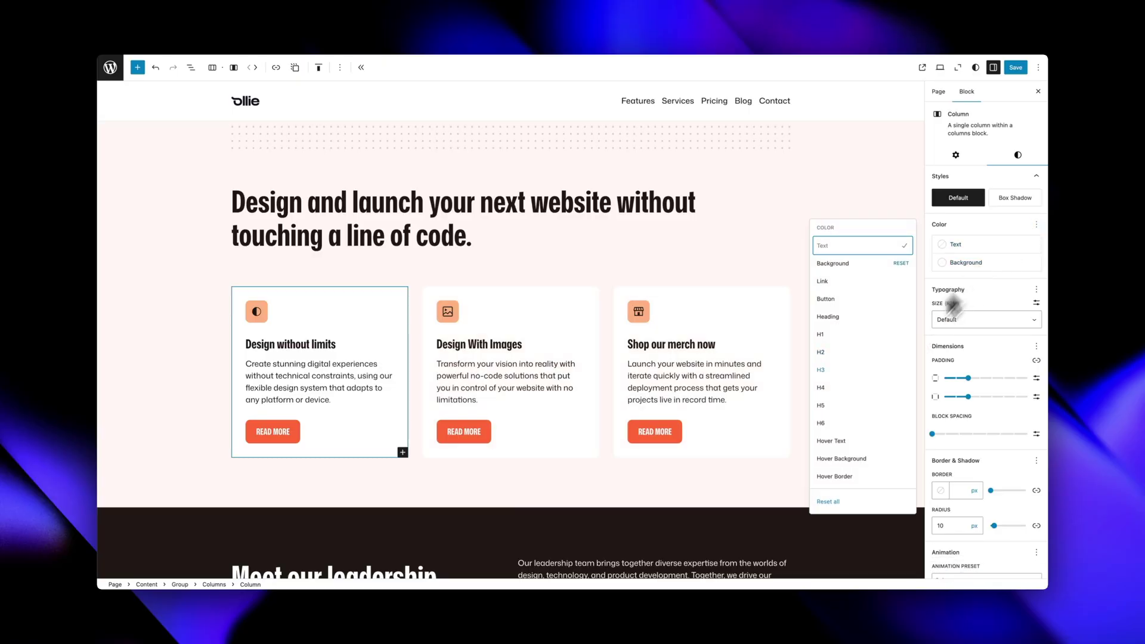
click(846, 442)
click(846, 458)
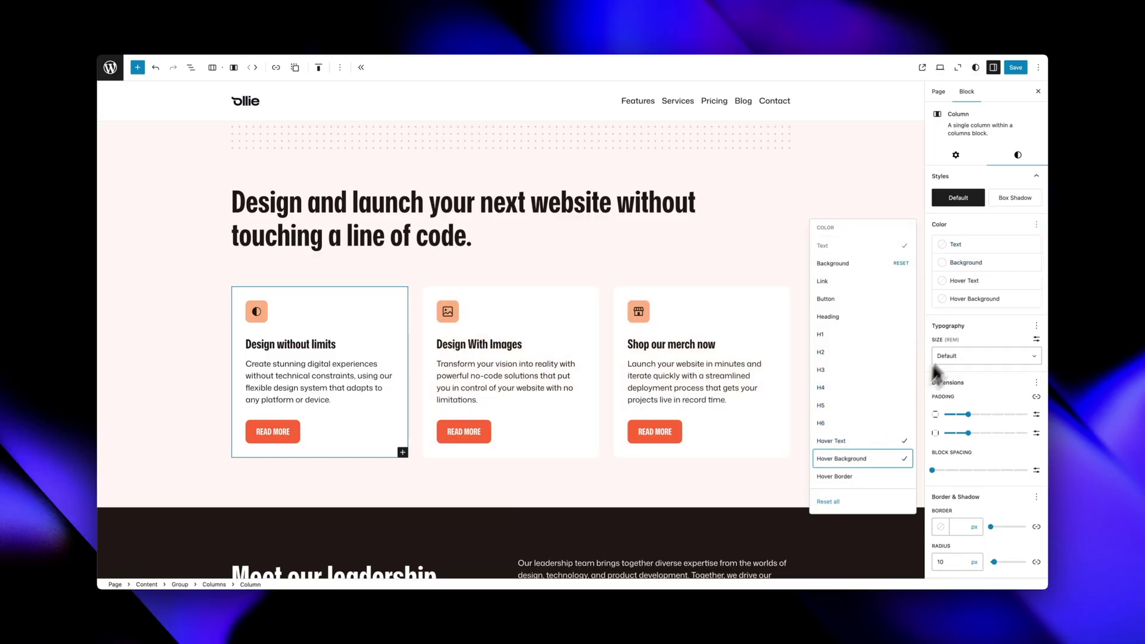
click(964, 281)
click(814, 378)
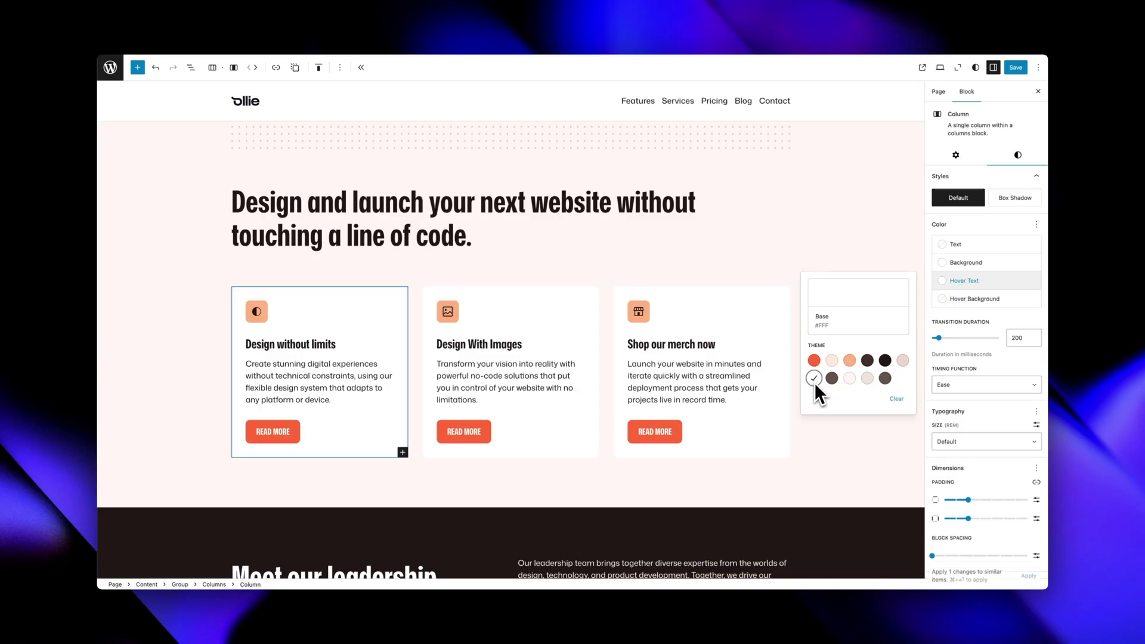
click(967, 300)
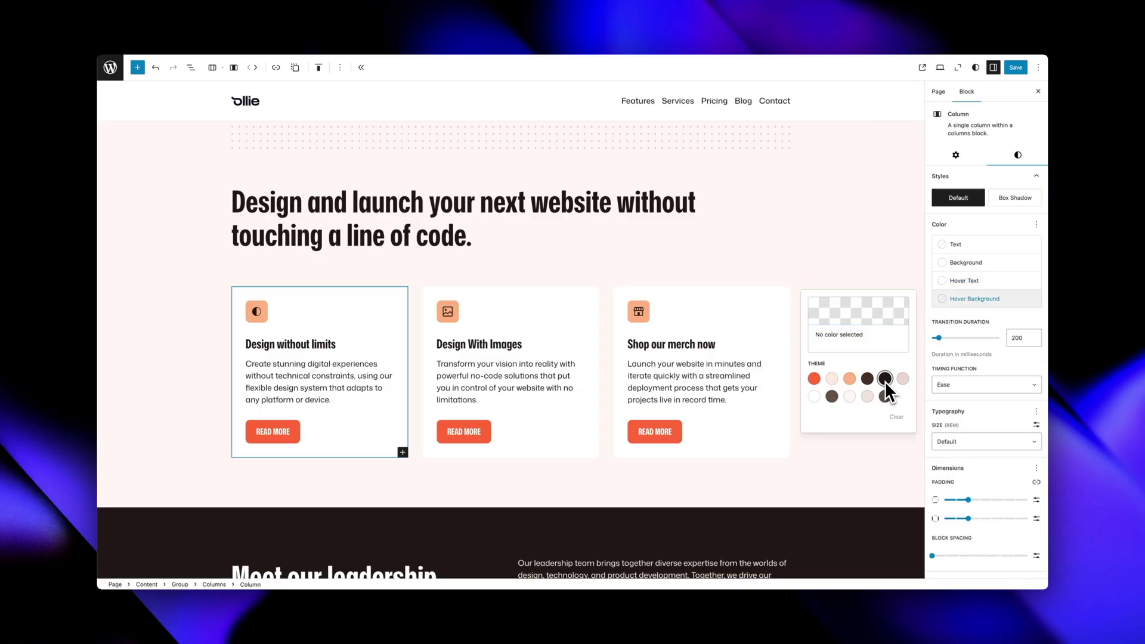
click(884, 381)
click(1015, 69)
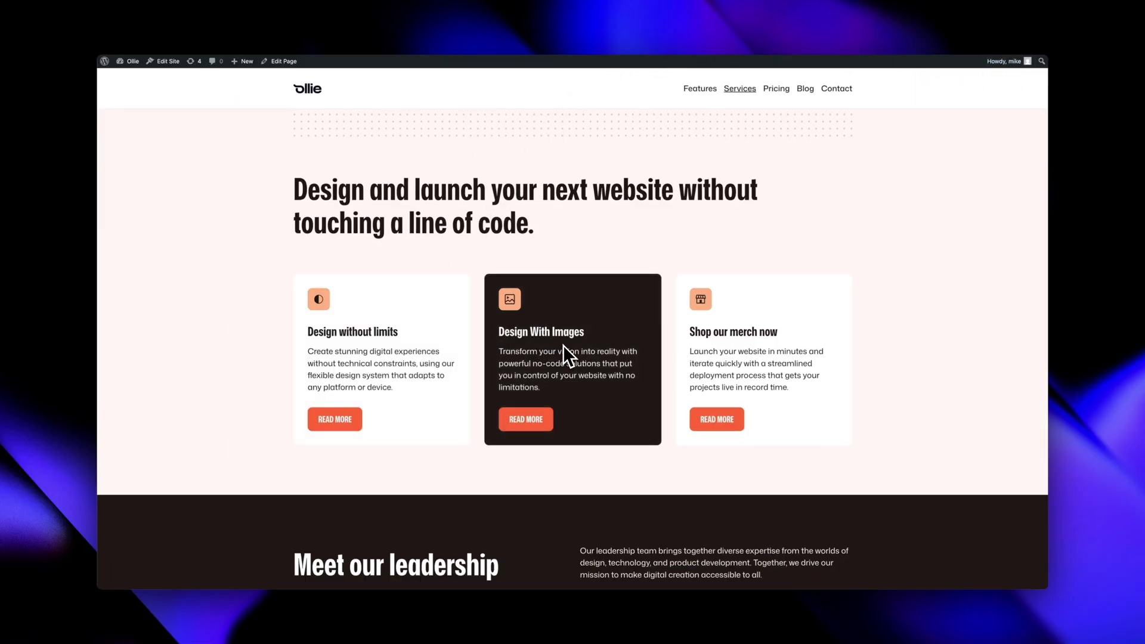
scroll(731, 339, down, 1)
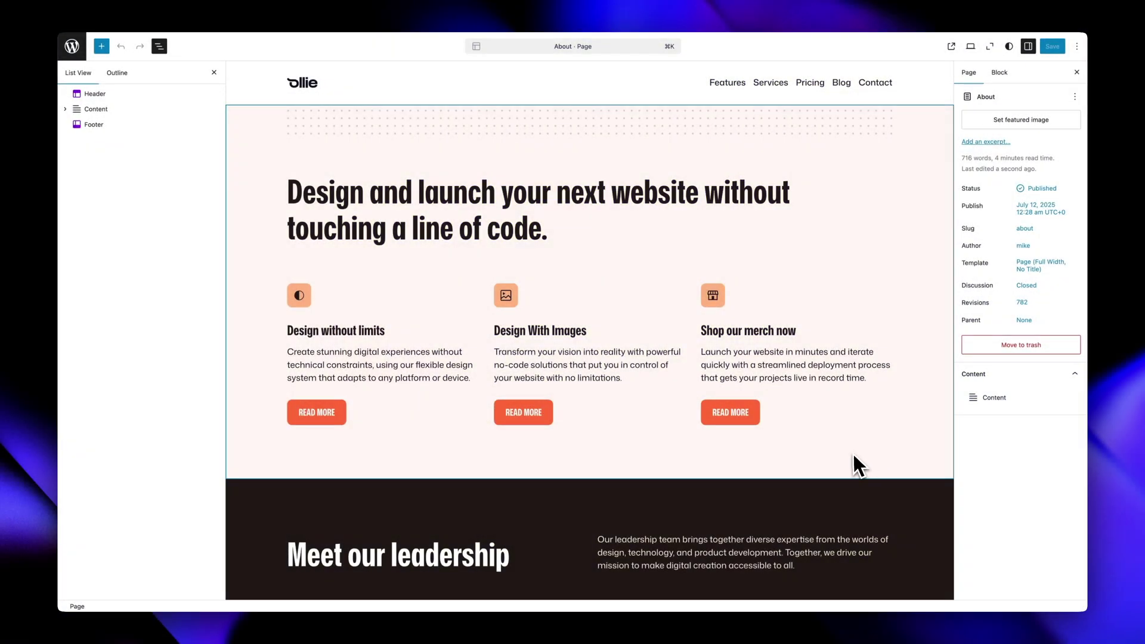
- Give the Content Row a Base white background with Medium vertical and horizontal padding
click(585, 369)
key(super+shift+Up)
key(super+shift+Up)
key(super+shift+Up)
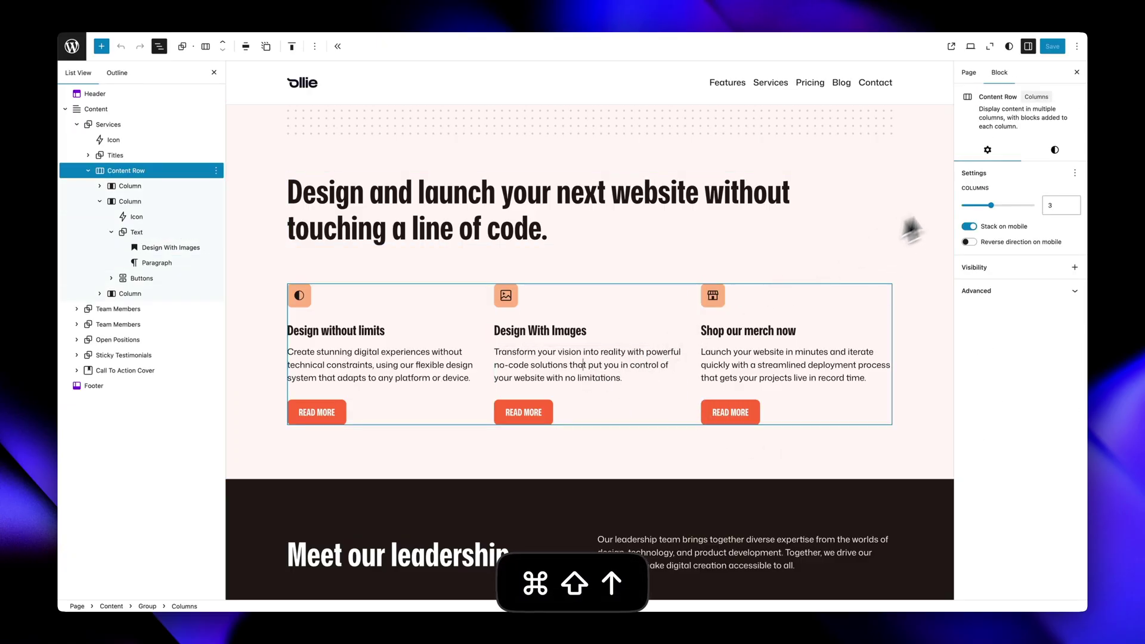
click(1053, 150)
click(1005, 214)
click(834, 344)
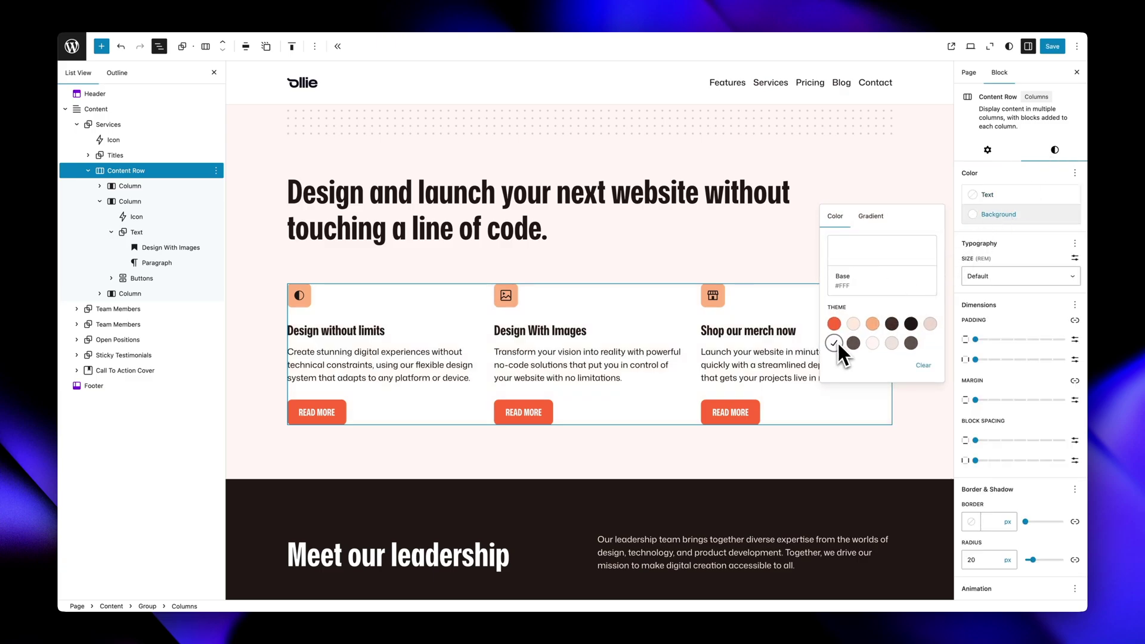
click(1002, 339)
click(1000, 358)
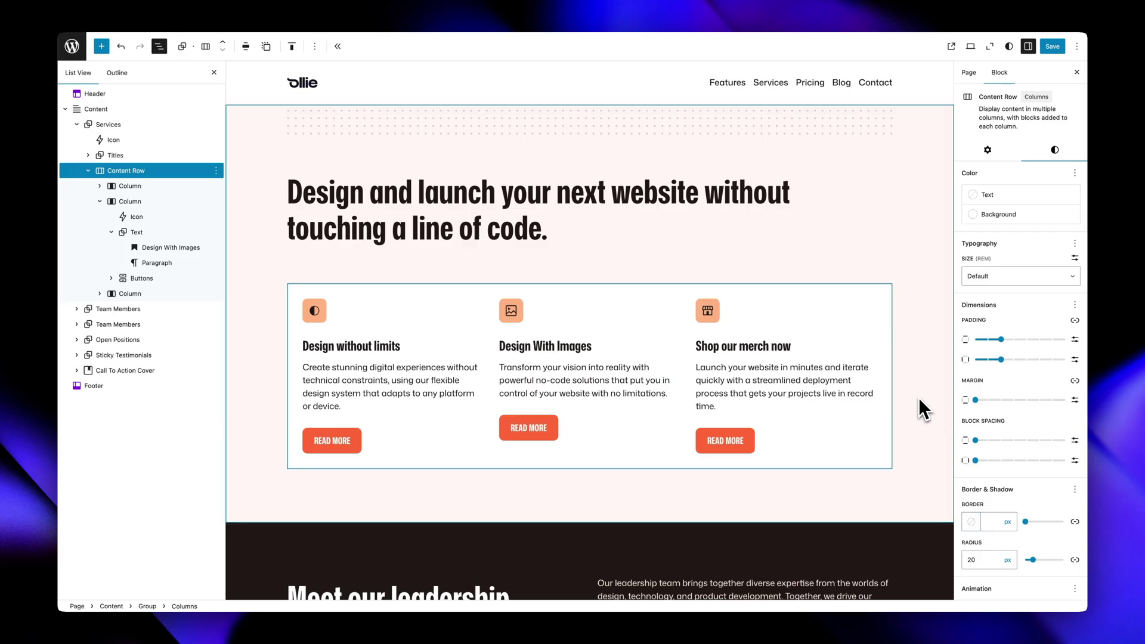
click(919, 281)
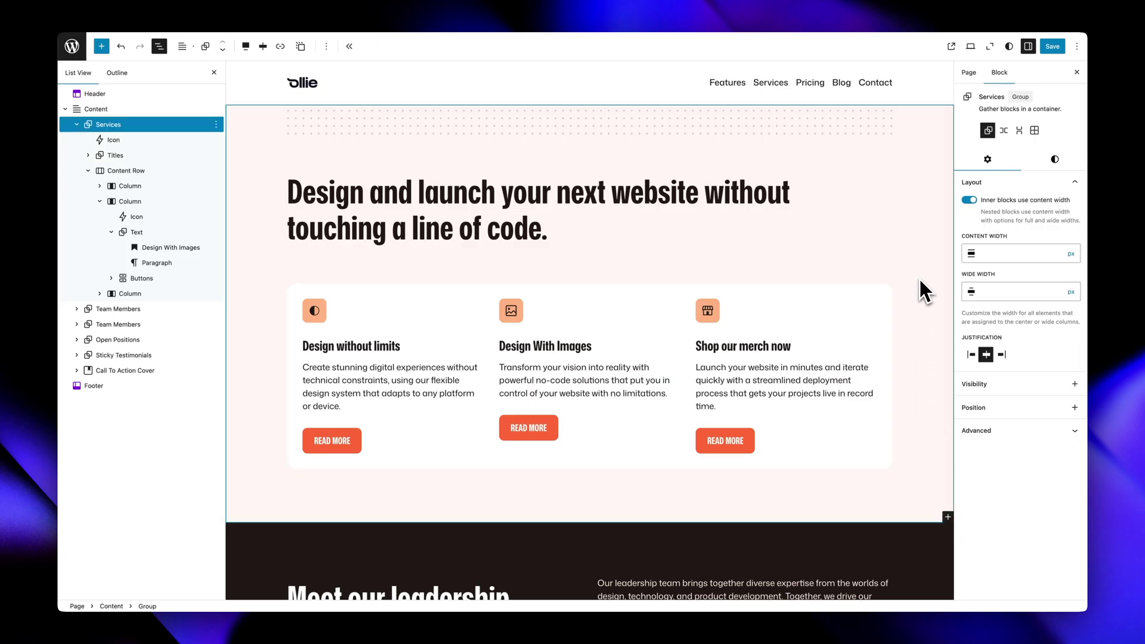
- Retitle the middle and third card headings to 'Design With Media' and 'Shop the store today'
click(420, 395)
key(super+shift+Left)
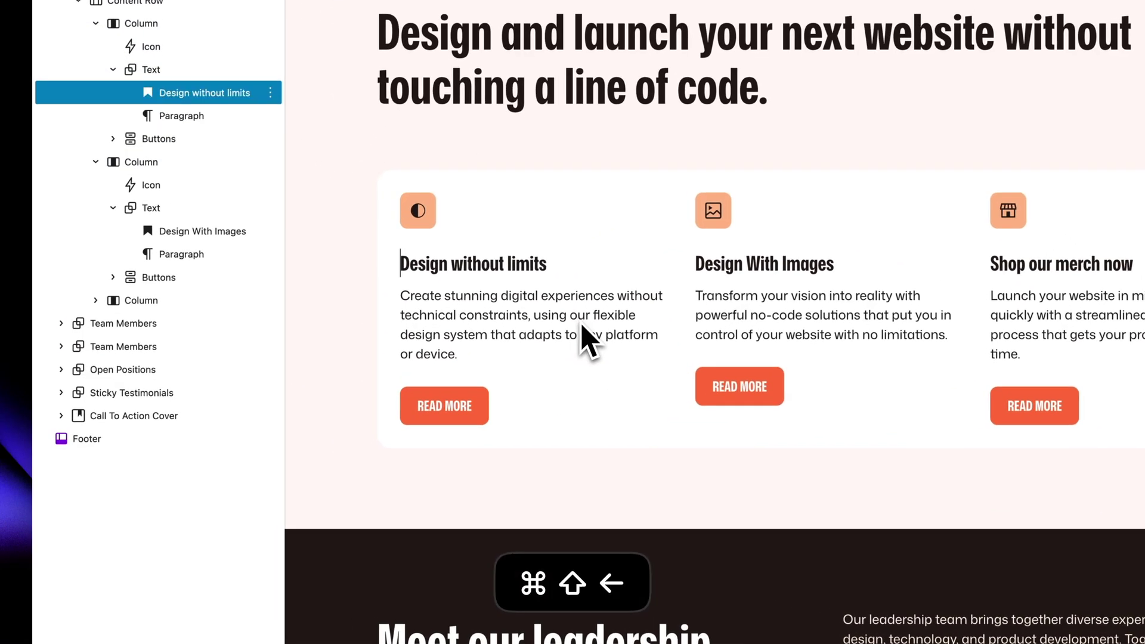
key(super+shift+Right)
key(super+shift+Right)
key(super+shift+Right)
key(super+shift+Right)
key(super+shift+Right)
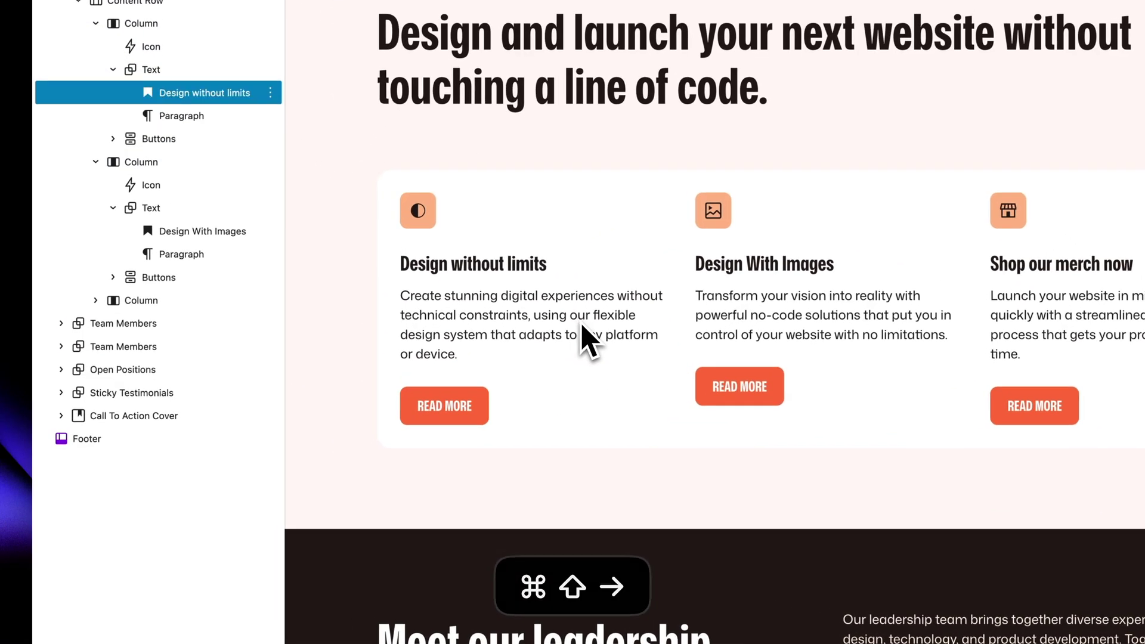
key(super+shift+Right)
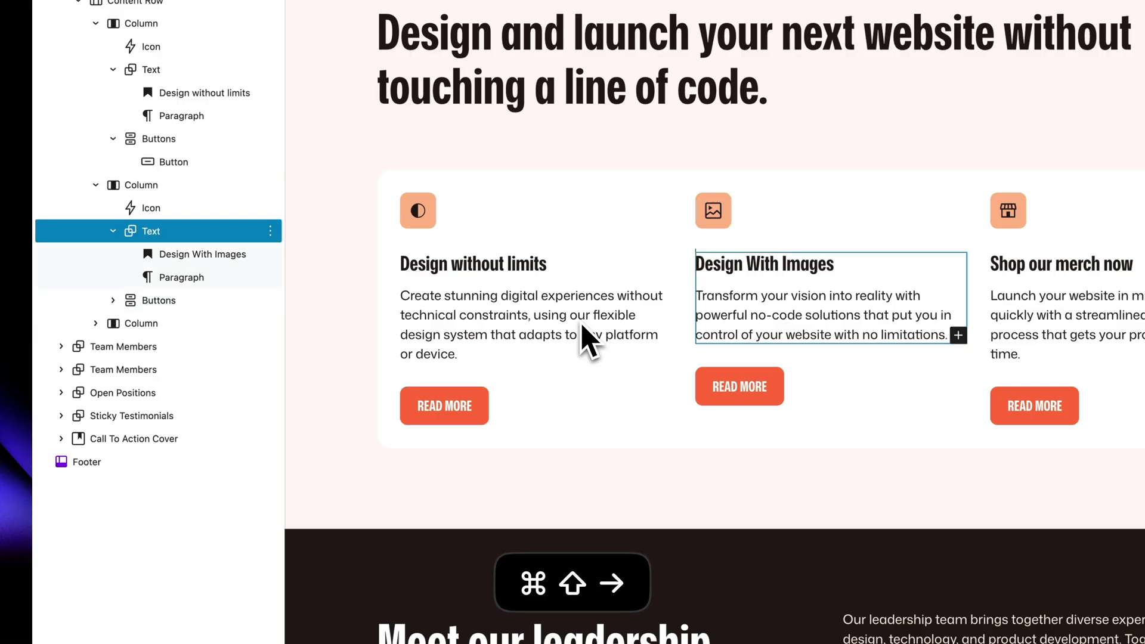
key(super+shift+Right)
text(Design W)
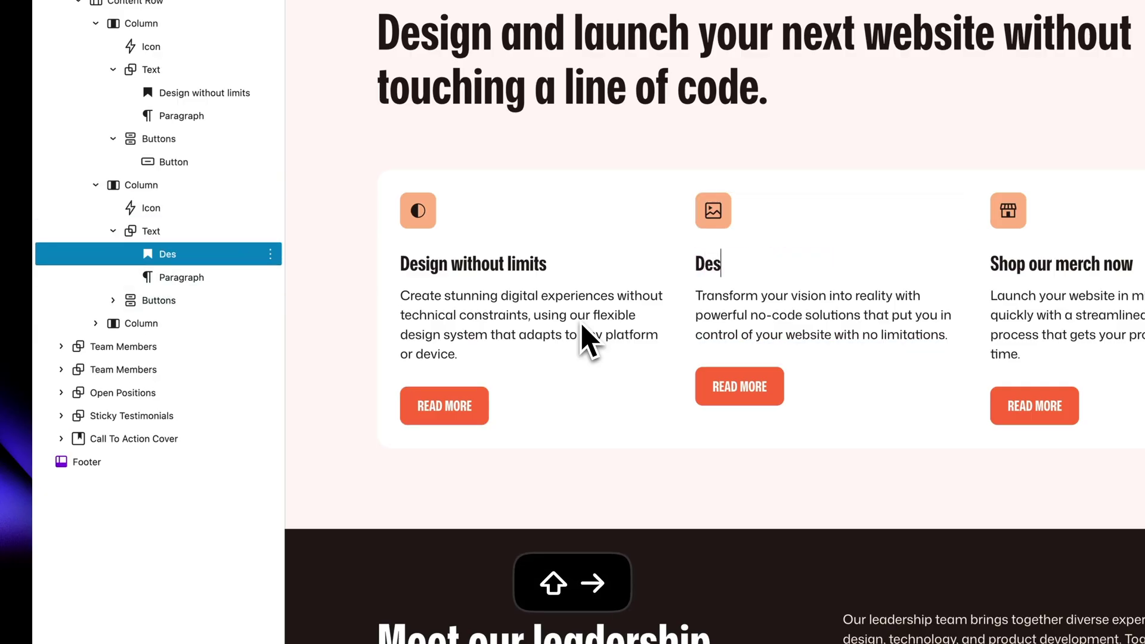
key(super+shift+Right)
key(super+shift+Right)
key(super+shift+Right)
key(super+shift+Right)
key(super+shift+Right)
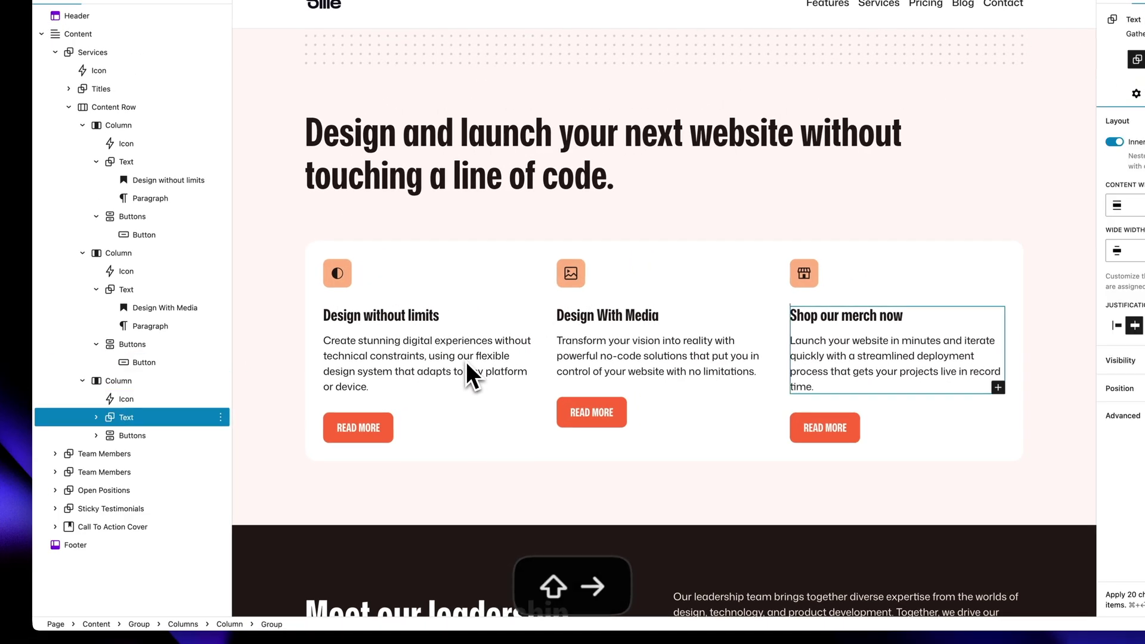
key(super+shift+Right)
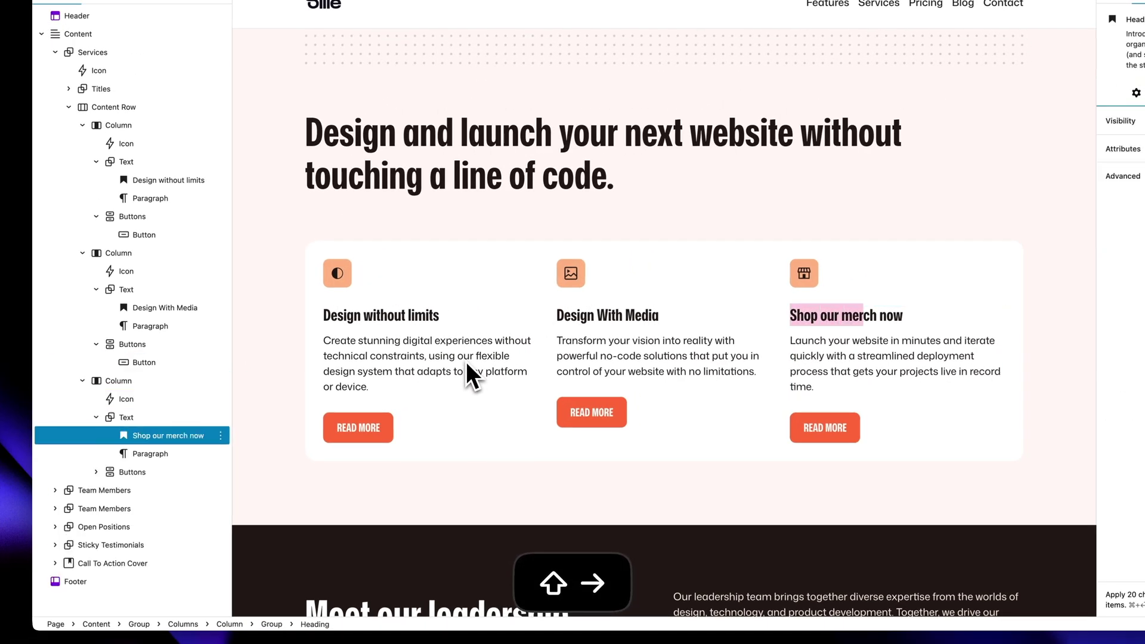
text(Shop the store)
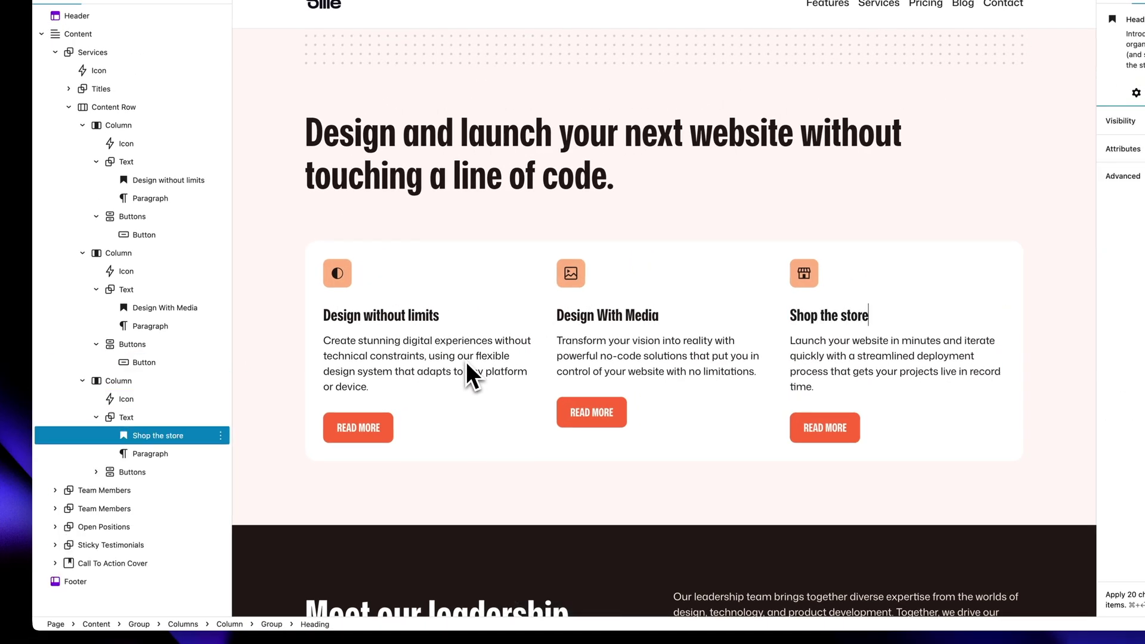
- Step back to the first card's paragraph and delete its description text
key(super+shift+Left)
key(super+shift+Left)
key(super+shift+Left)
key(super+shift+Left)
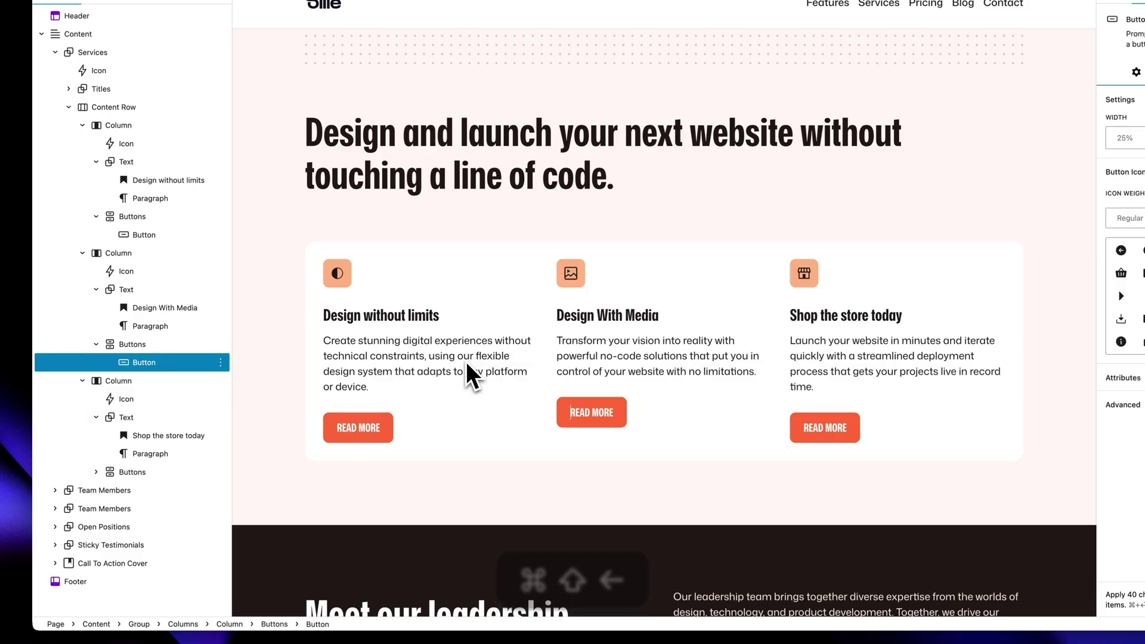
key(super+shift+Left)
key(super+shift+Left)
key(super+shift+Left)
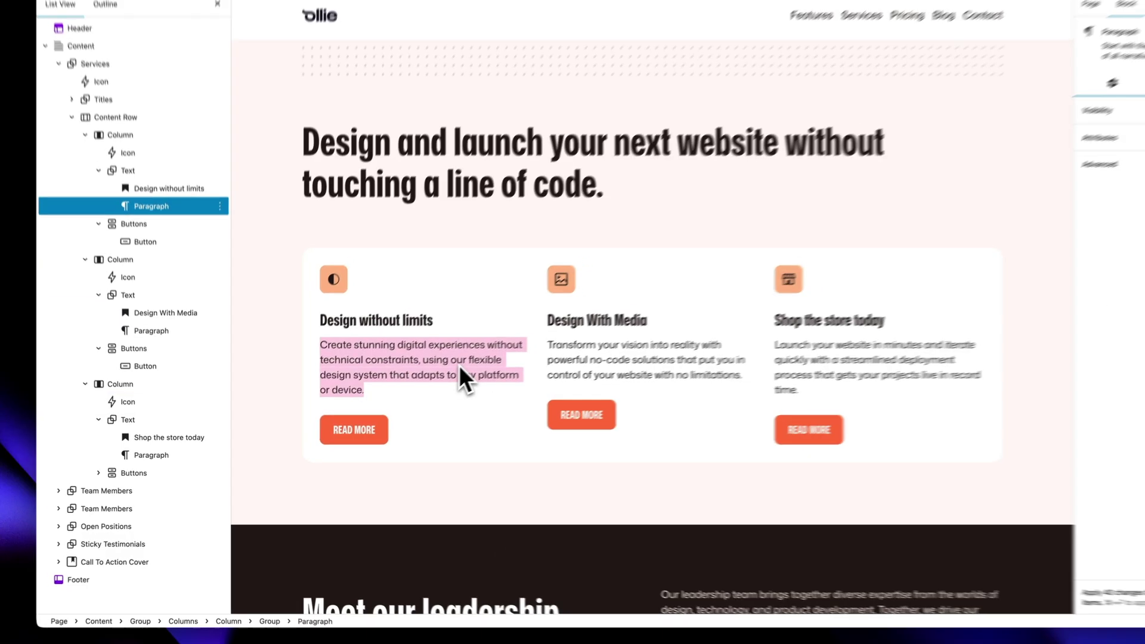
key(BackSpace)
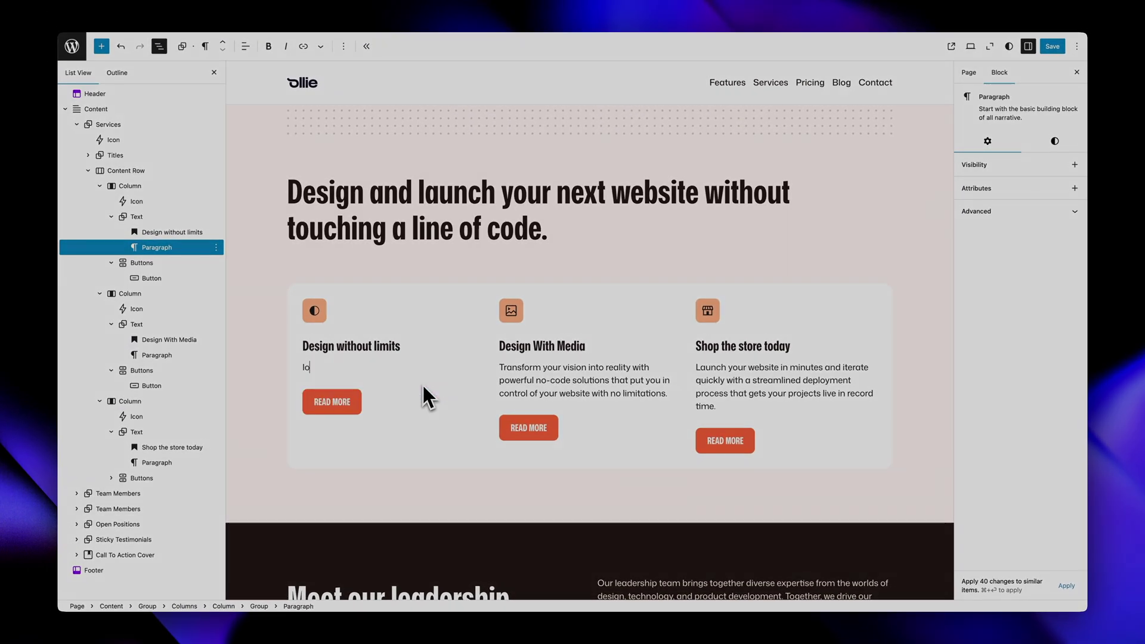